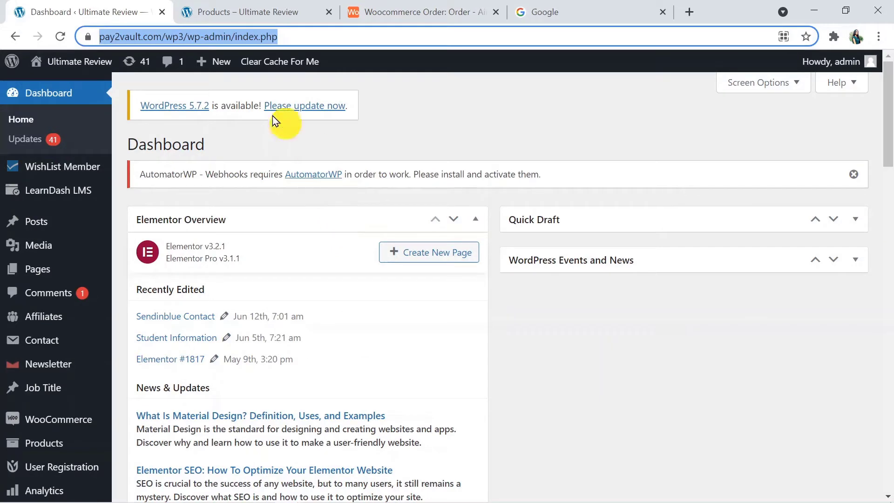
# Step: Look over the shop's product page and the Woocommerce Order table in Airtable
pyautogui.click(403, 151)
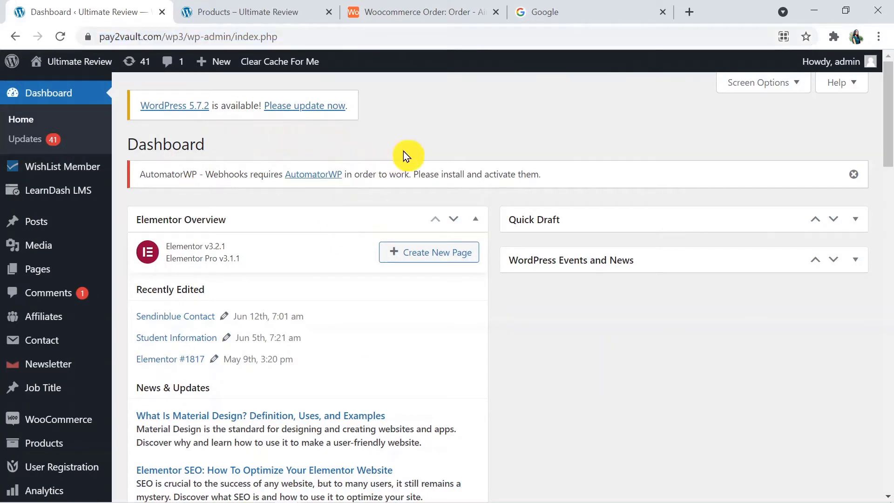
pyautogui.click(283, 6)
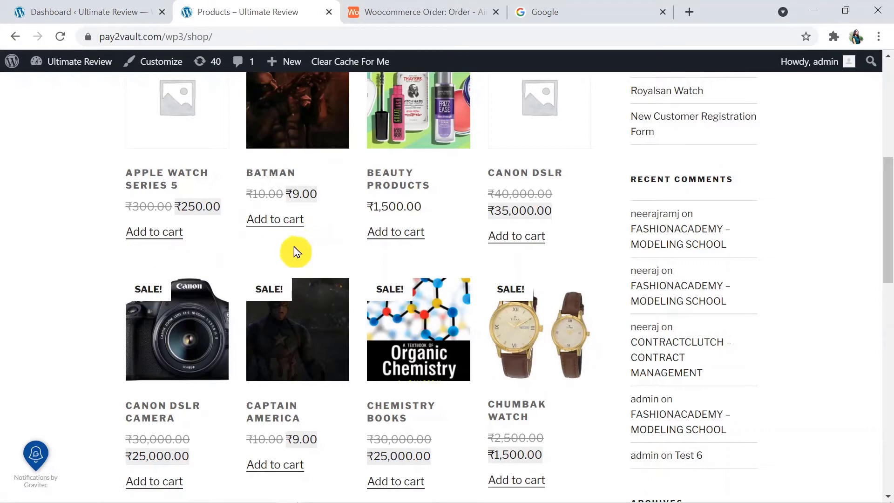
pyautogui.click(415, 19)
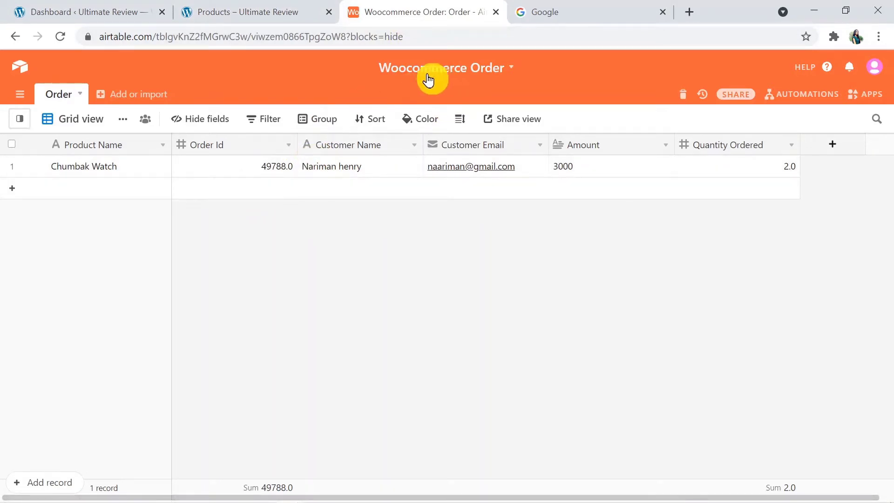
# Step: Return to the shop, open the Canon DSLR Camera product and add it to the cart
pyautogui.click(235, 10)
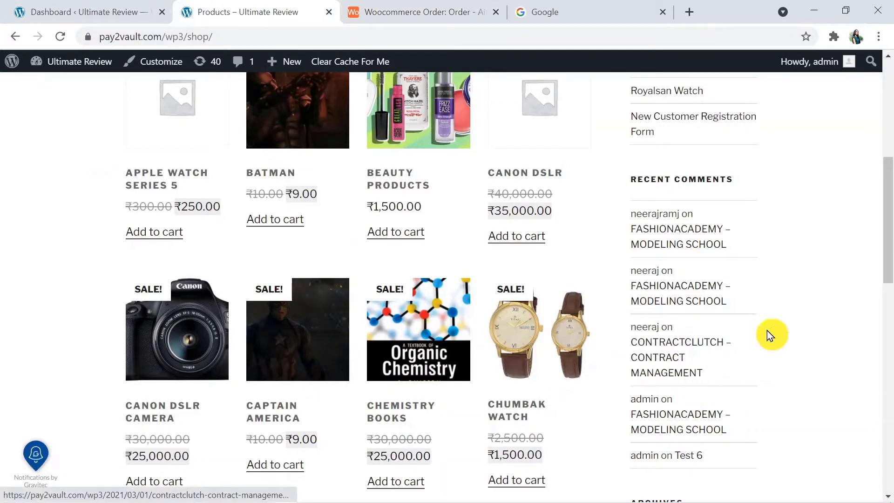
pyautogui.moveTo(890, 261); pyautogui.dragTo(886, 293)
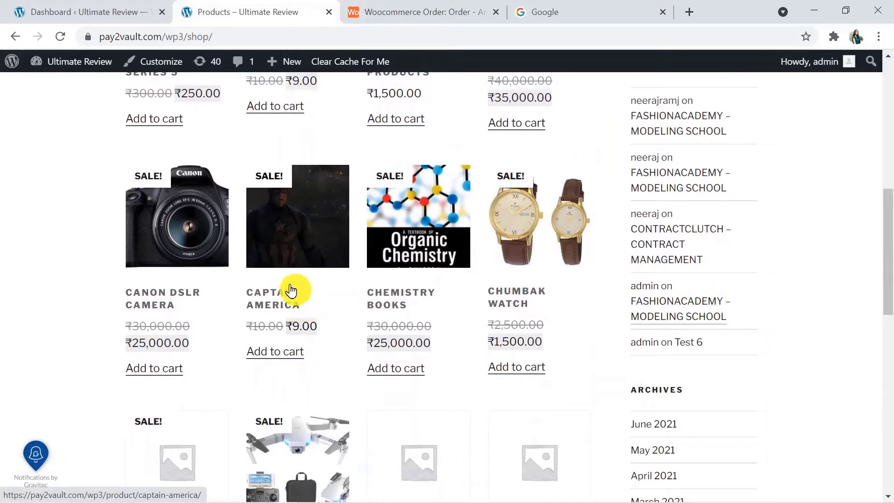
pyautogui.click(180, 299)
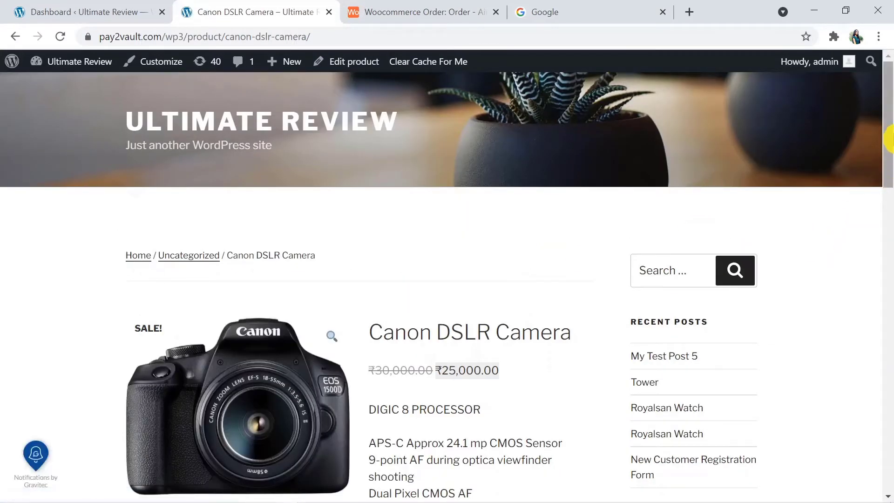
pyautogui.moveTo(891, 161); pyautogui.dragTo(888, 254)
pyautogui.click(518, 286)
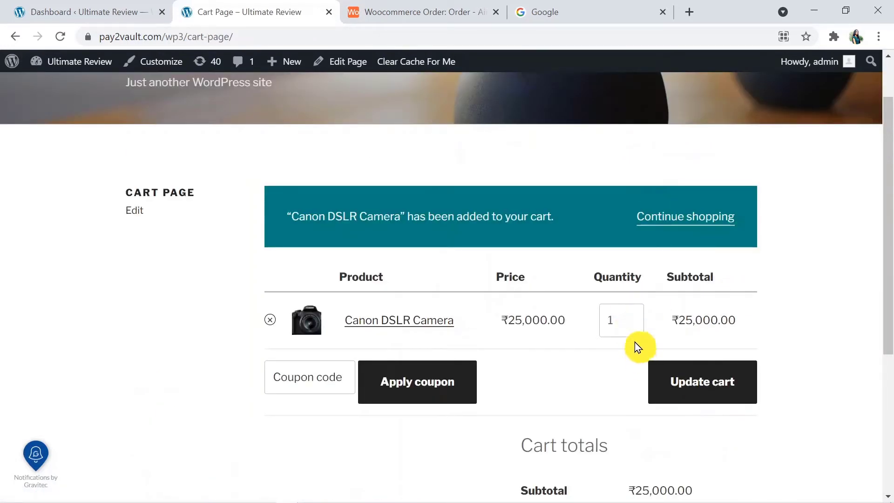
# Step: Set the Canon DSLR Camera's cart quantity to 2, update the cart and proceed to checkout
pyautogui.click(631, 327)
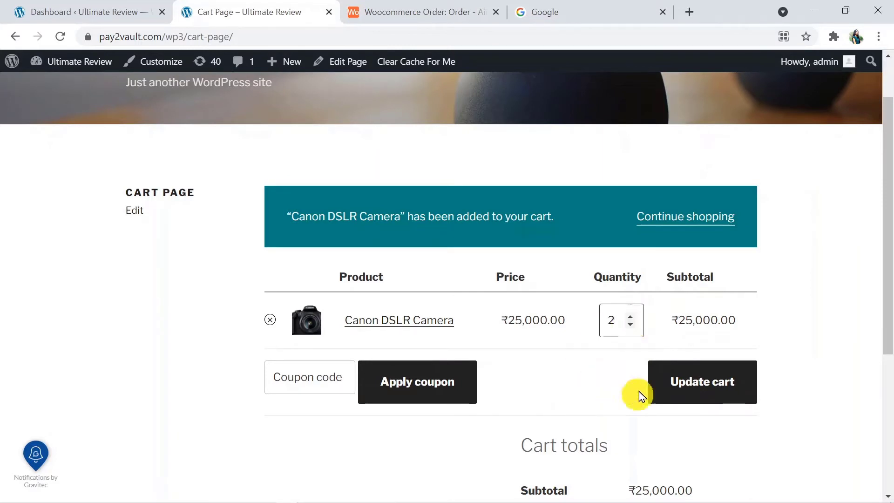
pyautogui.click(694, 388)
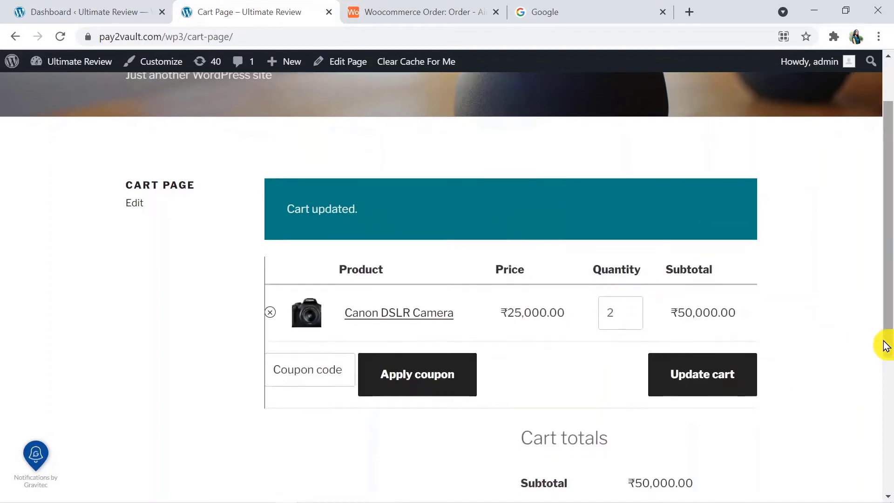
pyautogui.moveTo(889, 293); pyautogui.dragTo(888, 335)
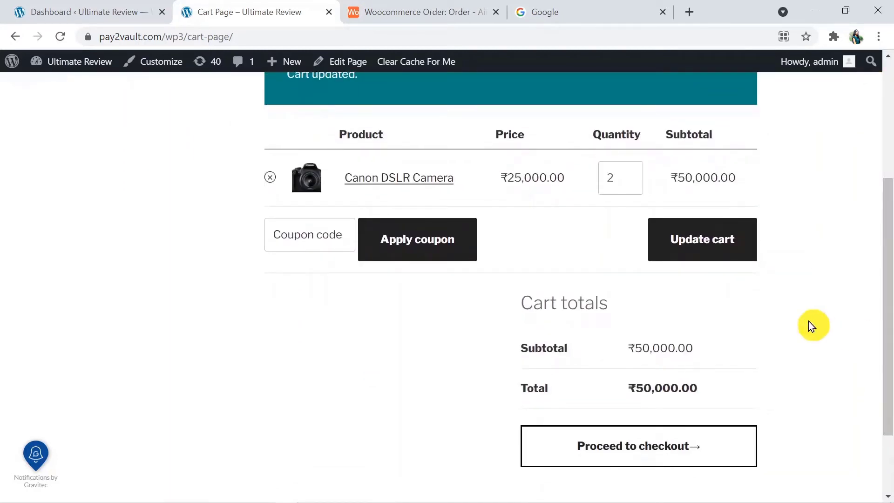
pyautogui.click(657, 444)
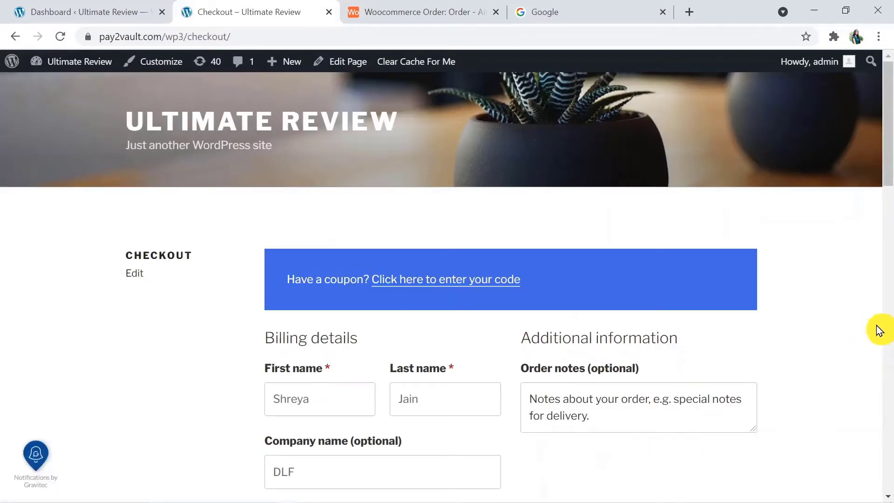
# Step: Replace the billing email address with the customer's email and review the other billing details
pyautogui.moveTo(890, 148); pyautogui.dragTo(879, 314)
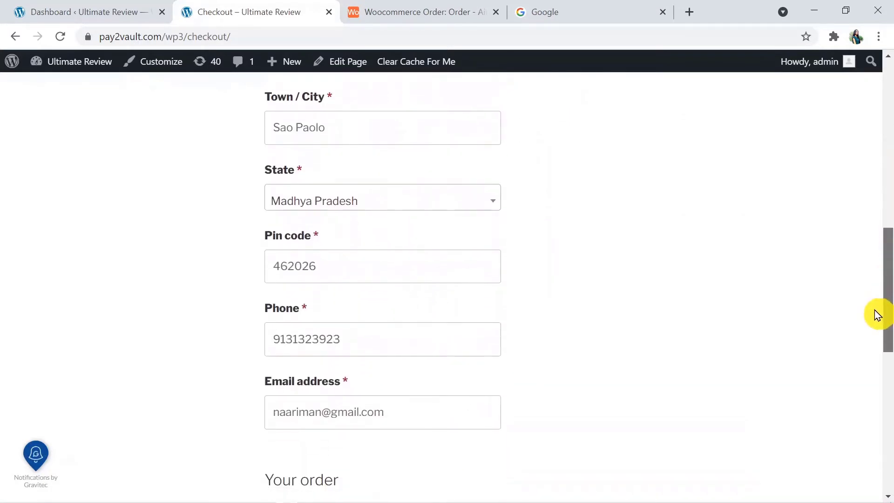
pyautogui.click(405, 416)
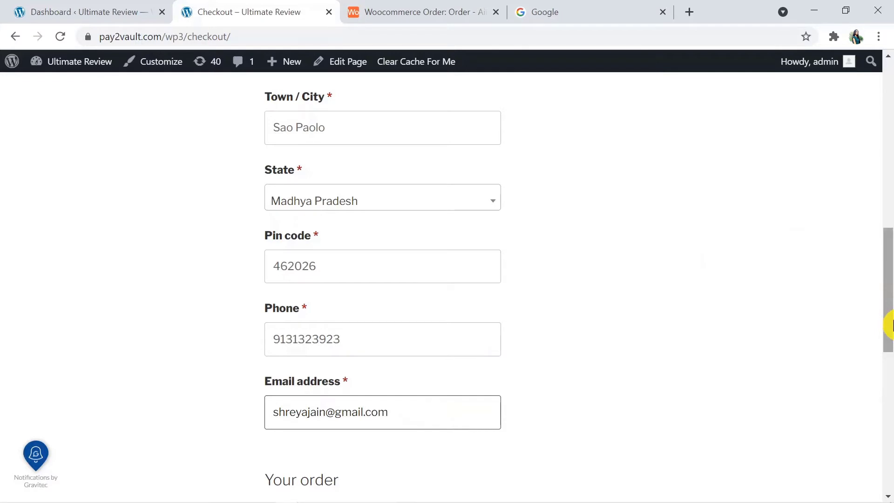
pyautogui.moveTo(889, 325); pyautogui.dragTo(889, 225)
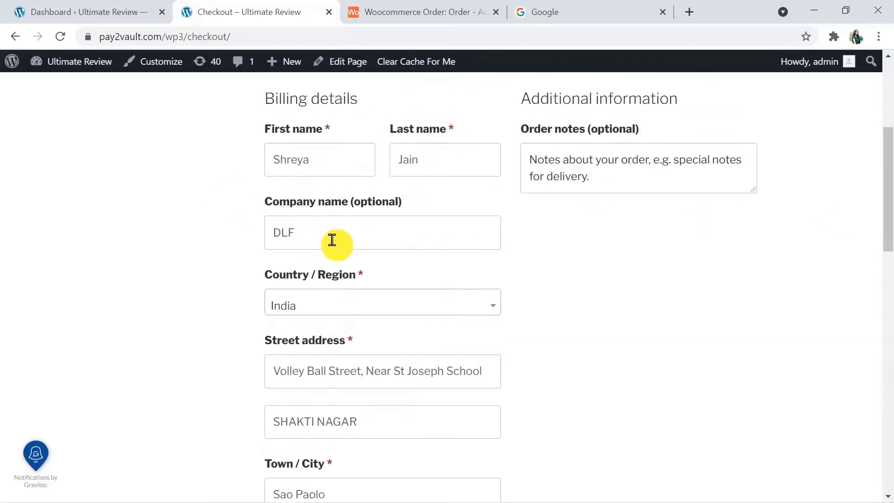
pyautogui.moveTo(889, 208); pyautogui.dragTo(888, 334)
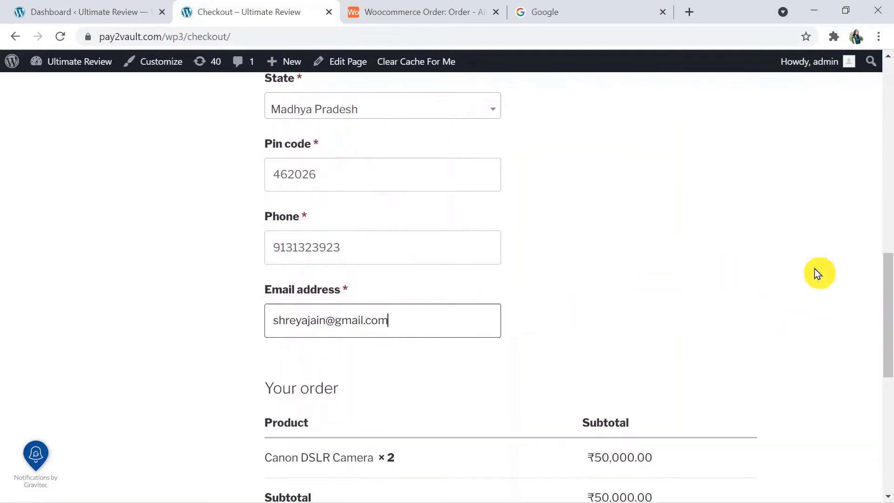
# Step: Check the existing records in the Airtable order table, then place the order with Order Test Gateway as payment method
pyautogui.moveTo(888, 313); pyautogui.dragTo(889, 409)
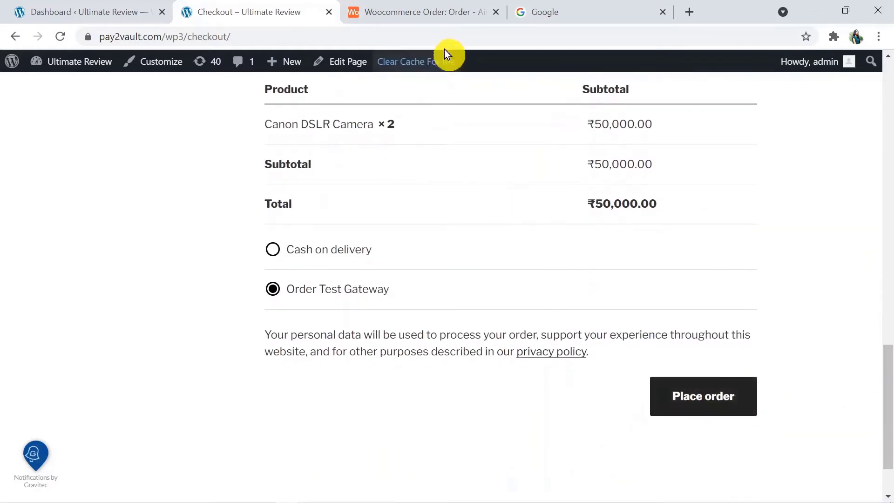
pyautogui.click(443, 11)
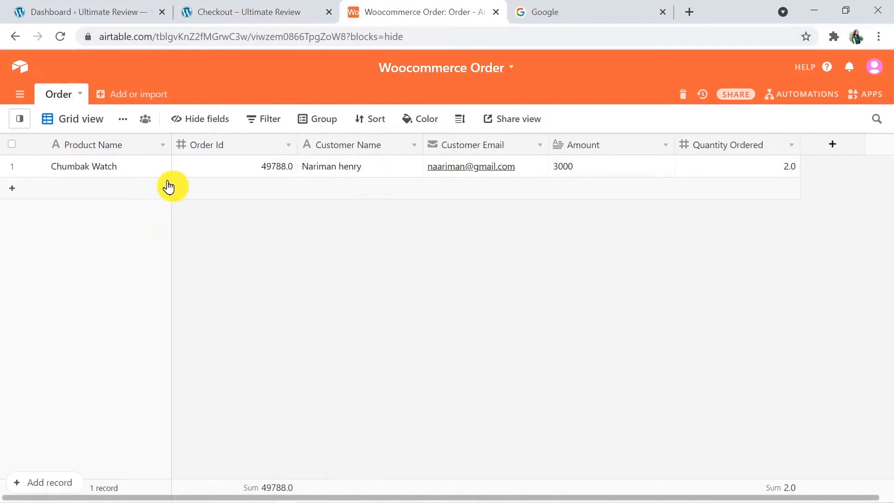
pyautogui.click(253, 8)
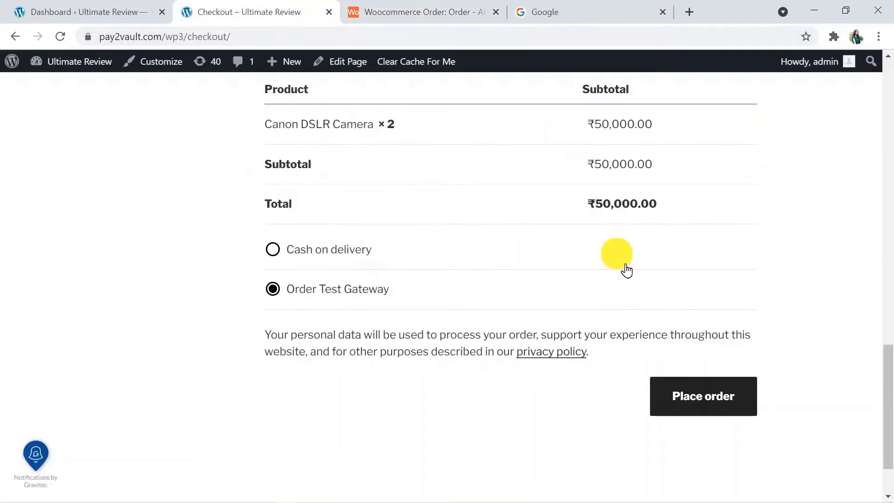
pyautogui.click(711, 402)
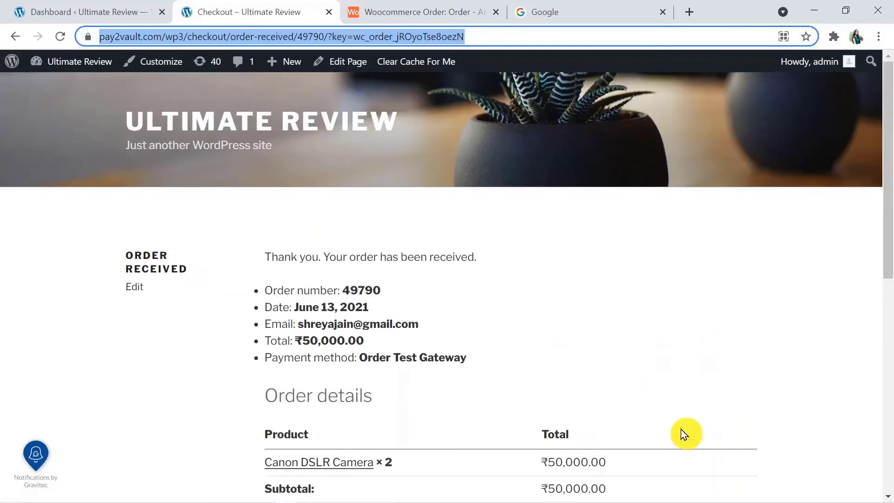
# Step: Review the order confirmation details and check the Airtable order table for the new order's record
pyautogui.click(890, 326)
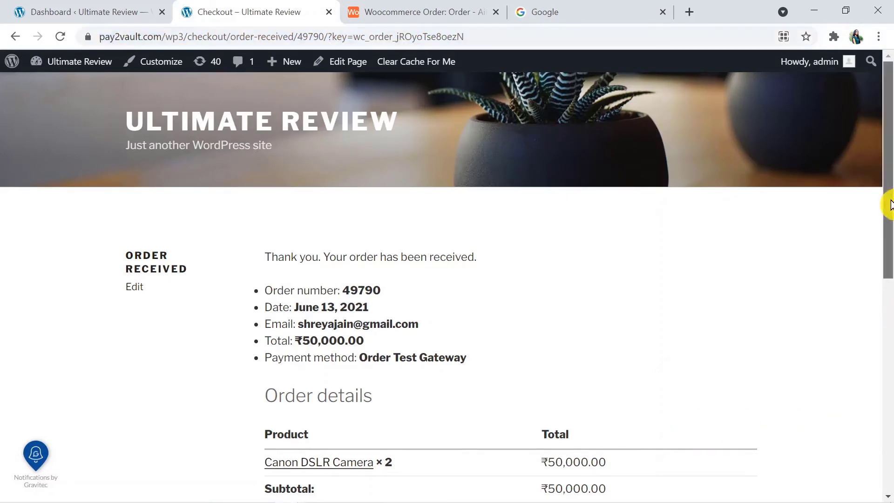
pyautogui.scroll(-5, 890, 326)
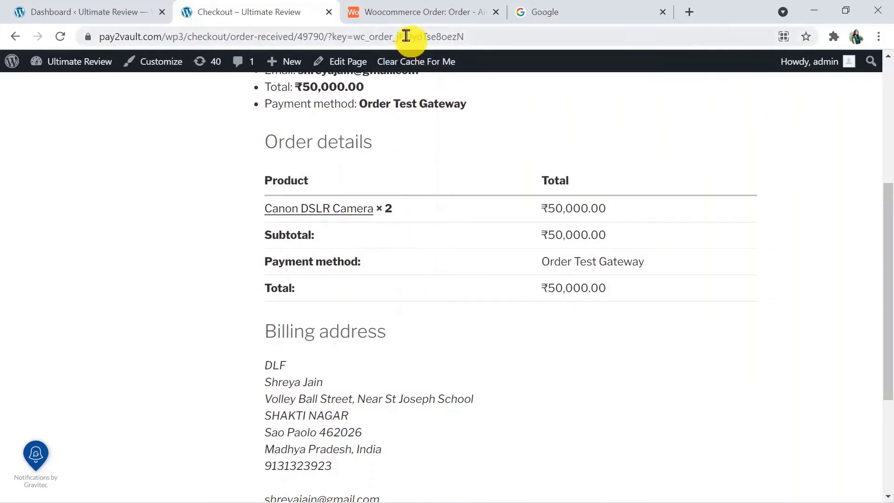
pyautogui.hotkey('ctrl', 'l')
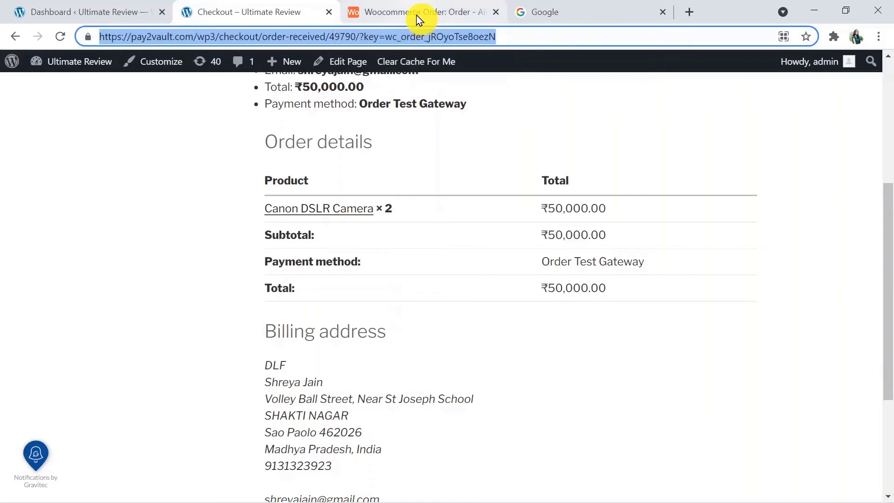
pyautogui.click(418, 10)
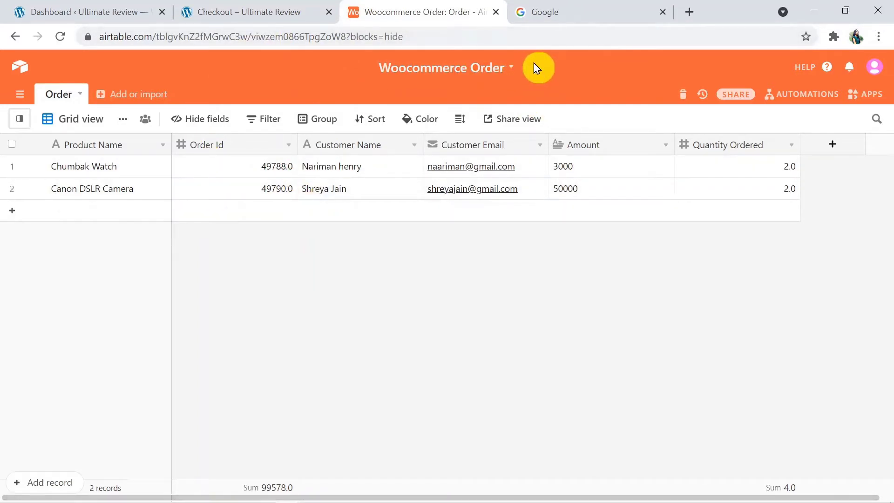
# Step: Go to pabbly.com in the Google tab and open the product page for Connect
pyautogui.click(555, 7)
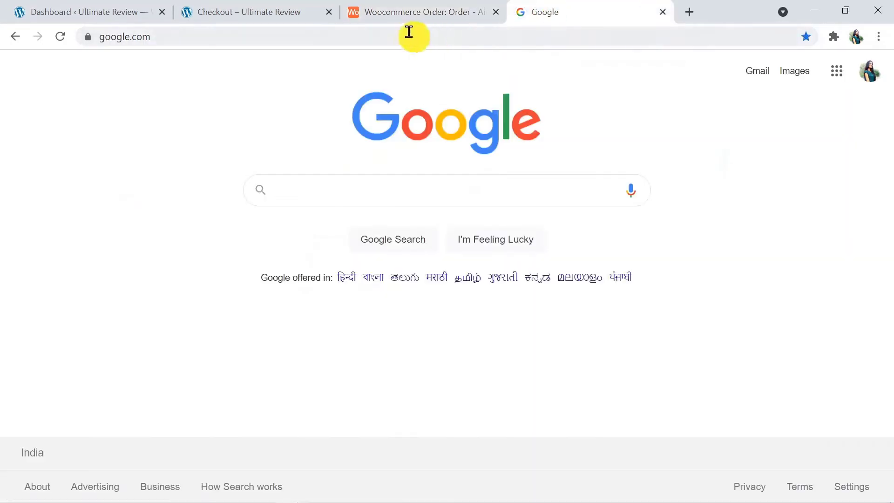
pyautogui.click(332, 41)
pyautogui.write('p')
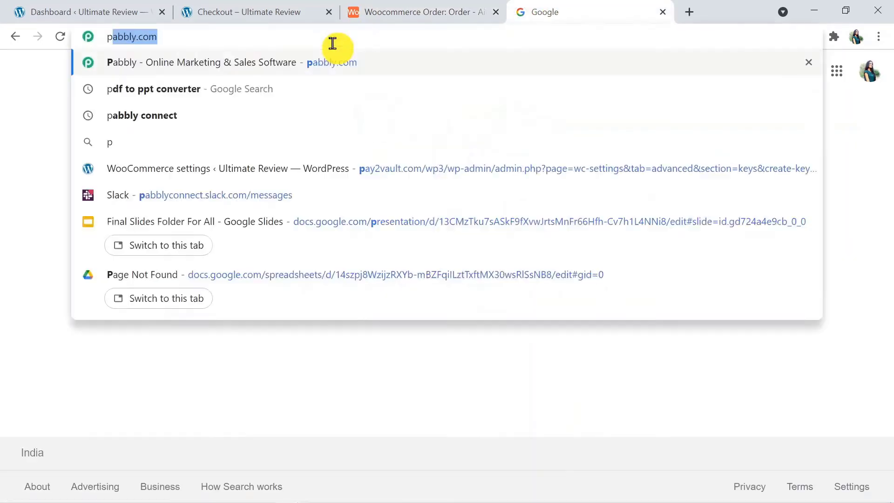
pyautogui.write('abbly.com')
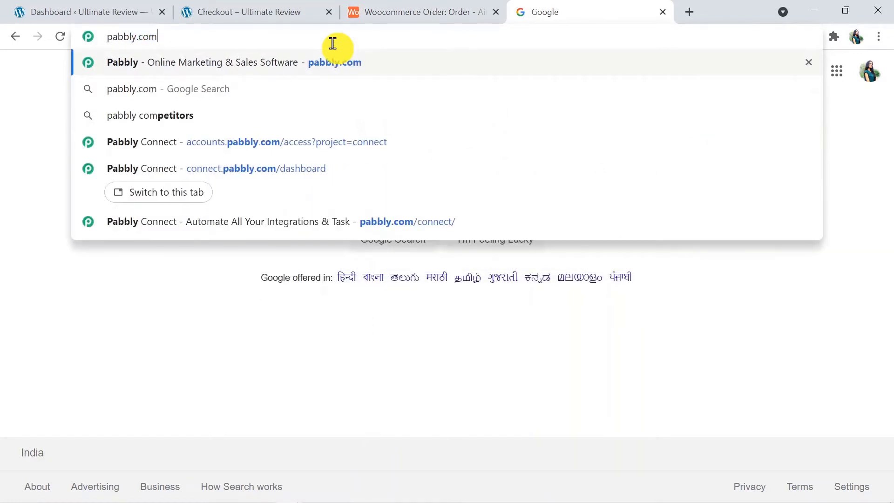
pyautogui.press('Return')
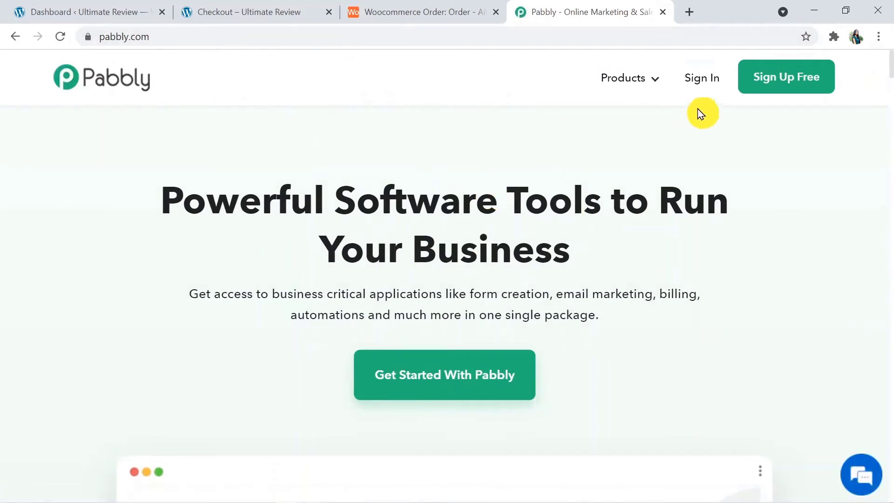
pyautogui.moveTo(649, 78)
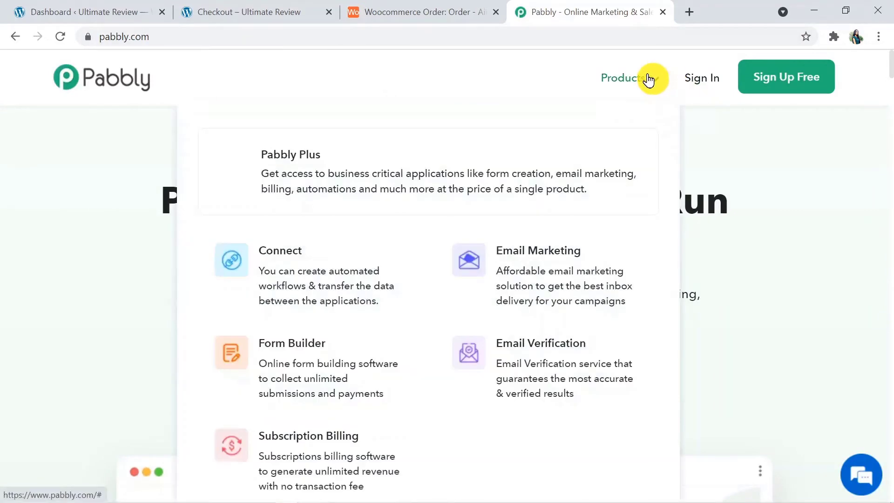
pyautogui.click(325, 272)
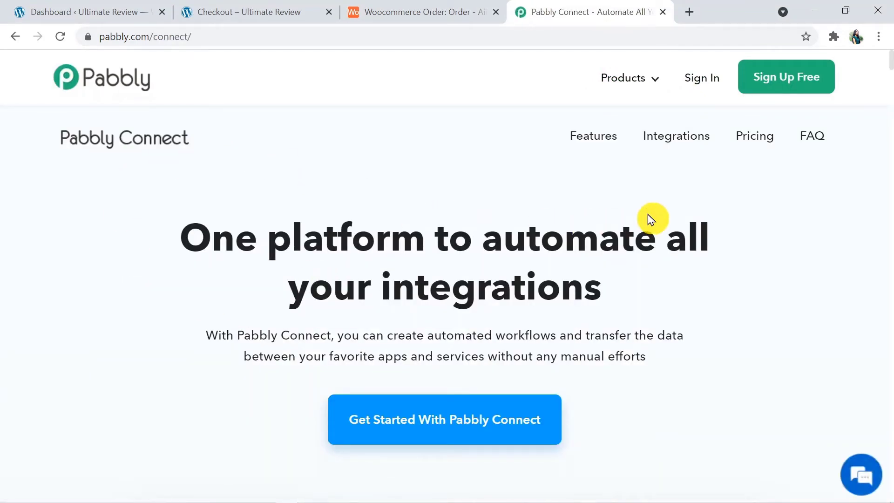
# Step: Sign in to Pabbly and access the Connect application from the list of all apps
pyautogui.click(701, 85)
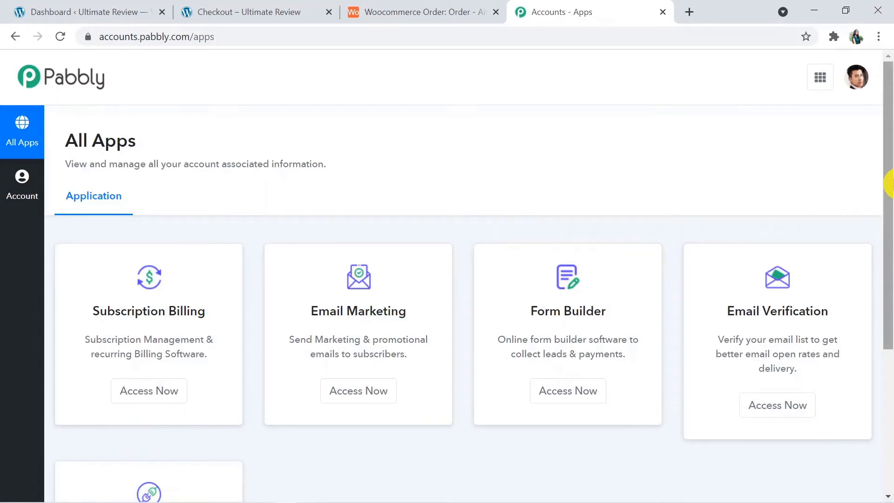
pyautogui.moveTo(890, 184); pyautogui.dragTo(889, 298)
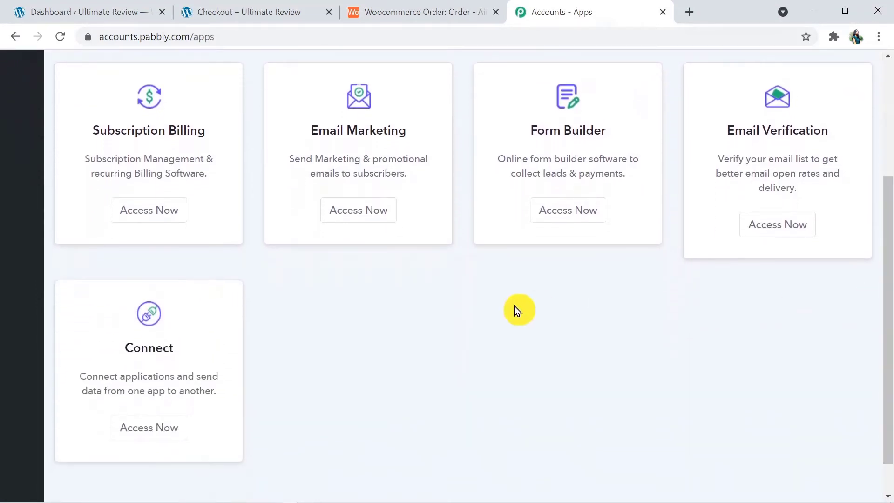
pyautogui.click(159, 427)
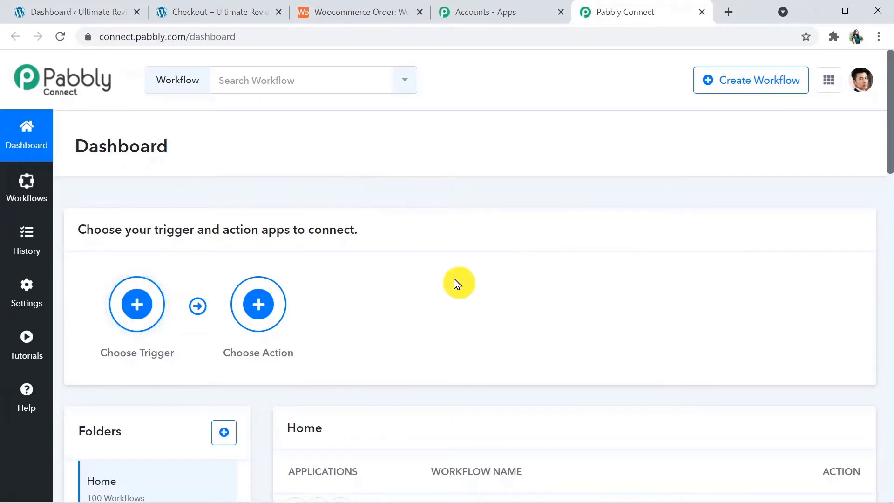
# Step: Create a new workflow named "WooCommerce to Airtable"
pyautogui.click(777, 80)
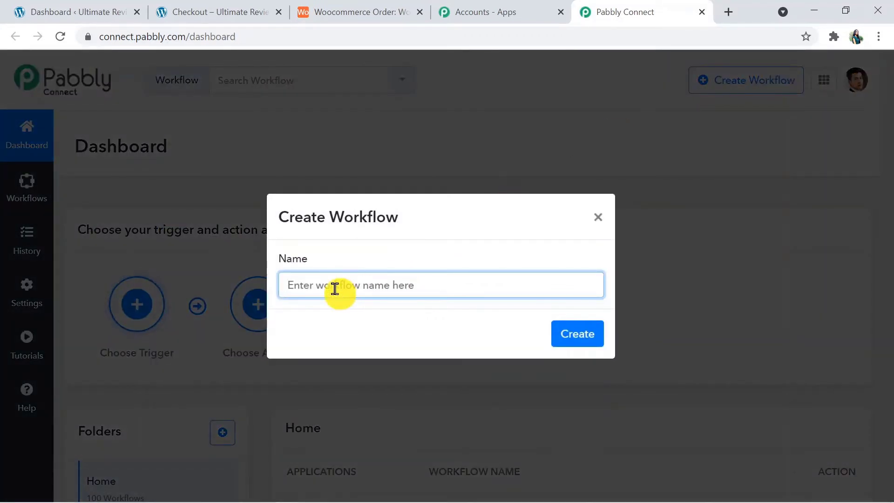
pyautogui.write('WooCommerce to Airtable')
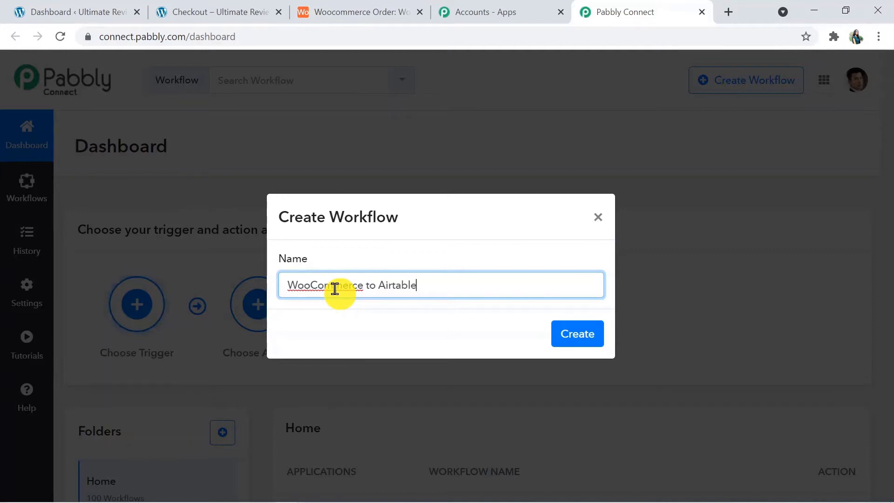
pyautogui.click(598, 346)
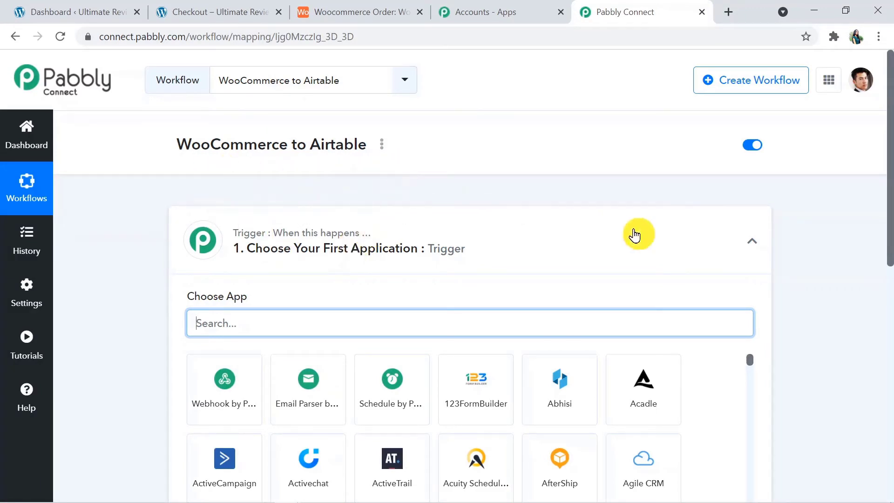
# Step: Expand the action step and examine the workflow's trigger and action sections
pyautogui.moveTo(890, 172); pyautogui.dragTo(873, 244)
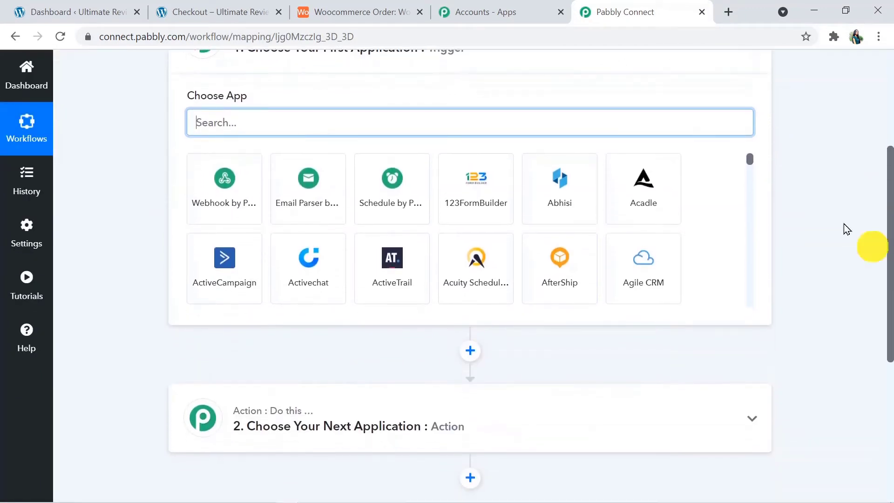
pyautogui.click(626, 407)
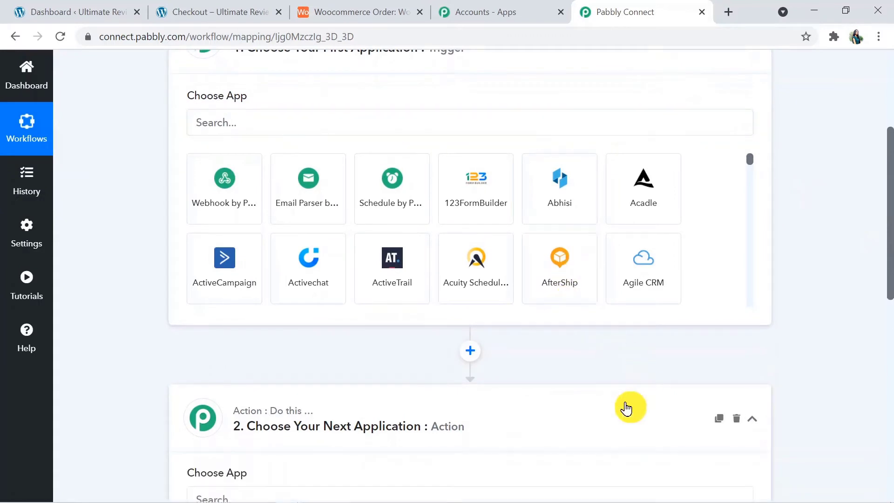
pyautogui.moveTo(890, 280); pyautogui.dragTo(890, 204)
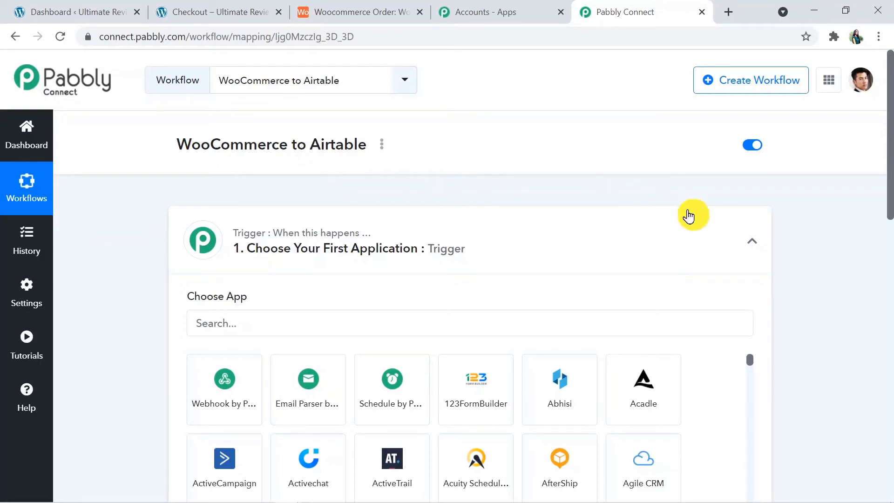
pyautogui.moveTo(890, 152); pyautogui.dragTo(888, 203)
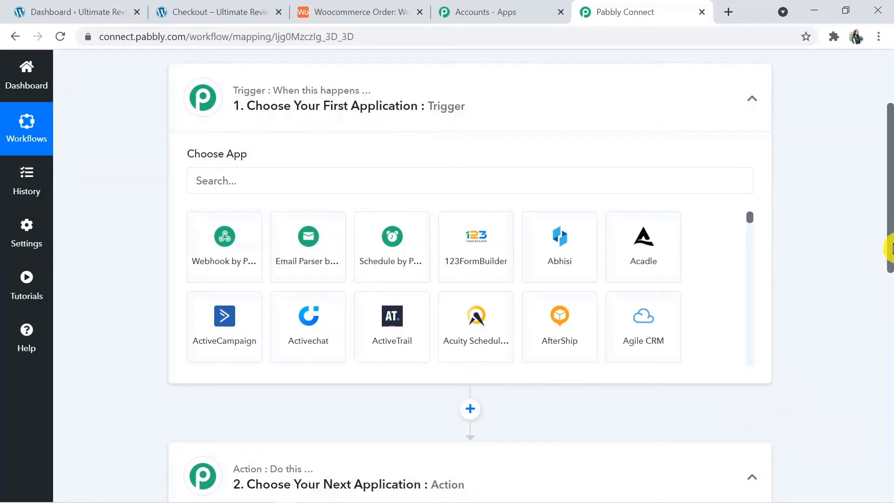
pyautogui.moveTo(892, 247)
pyautogui.mouseDown()
pyautogui.moveTo(892, 209)
pyautogui.moveTo(890, 258)
pyautogui.mouseUp()
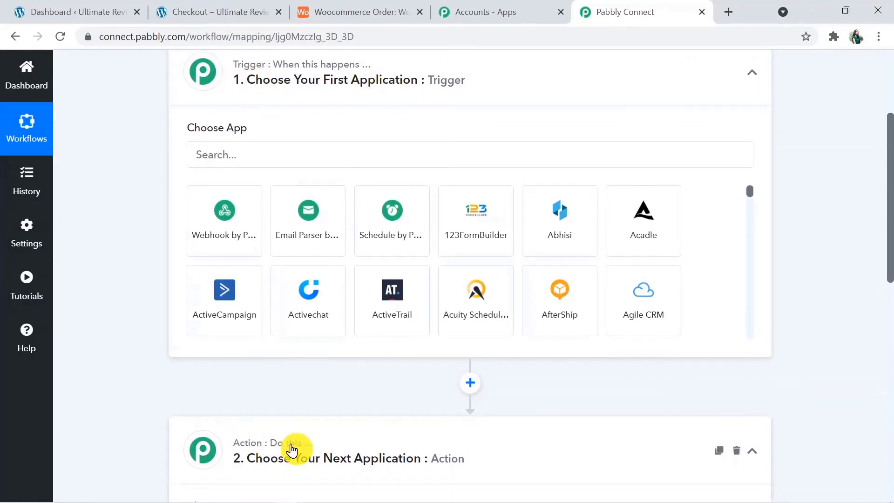
pyautogui.moveTo(891, 231); pyautogui.dragTo(890, 164)
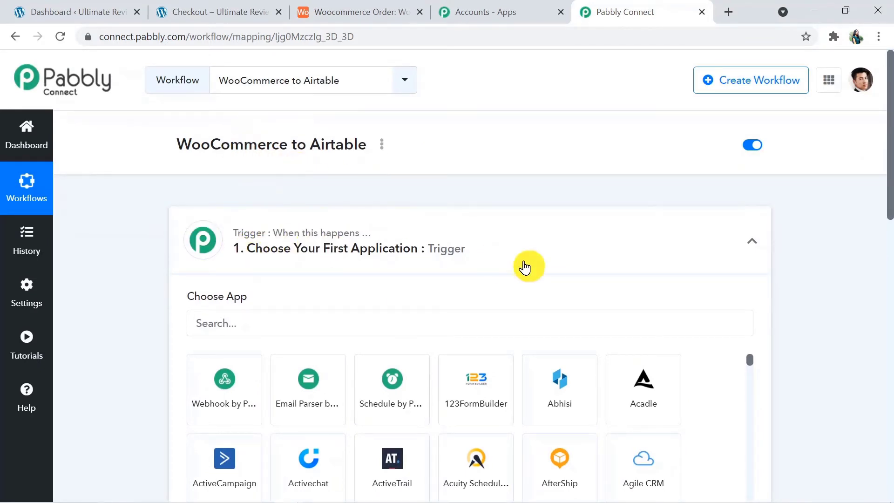
# Step: Set the trigger application to WooCommerce with Order Updated as its trigger event
pyautogui.moveTo(891, 173); pyautogui.dragTo(887, 231)
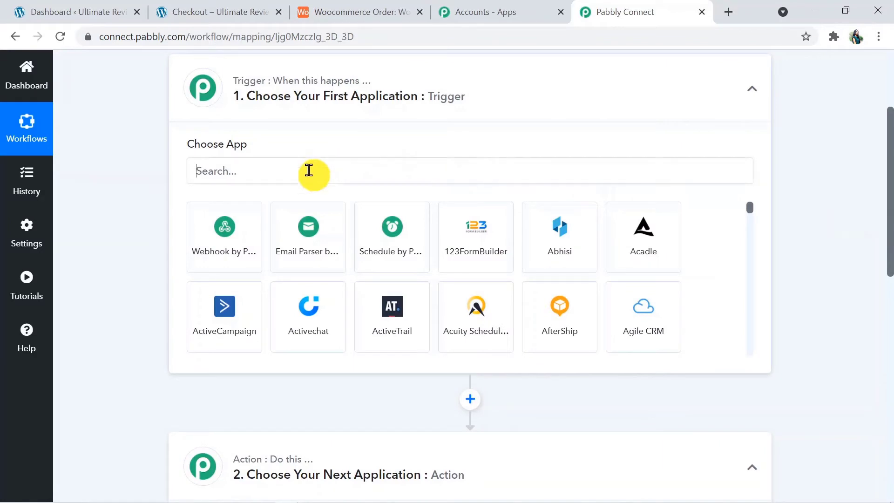
pyautogui.click(309, 170)
pyautogui.write('wooCom')
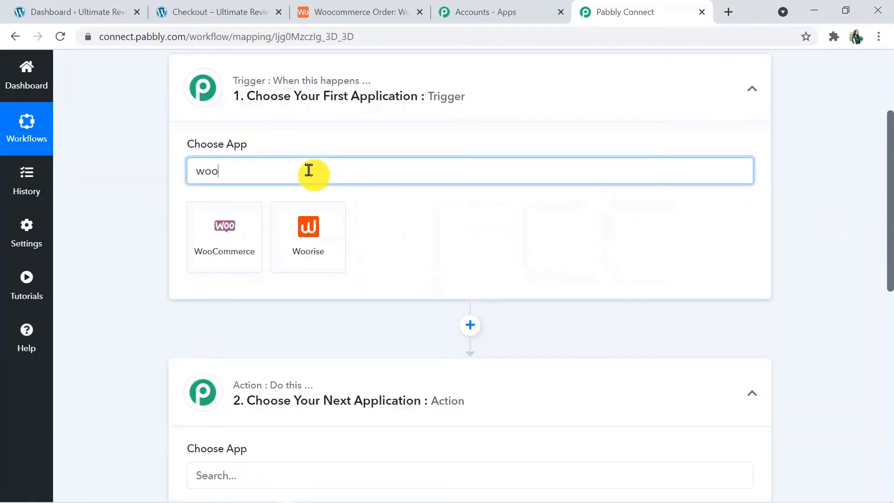
pyautogui.click(247, 255)
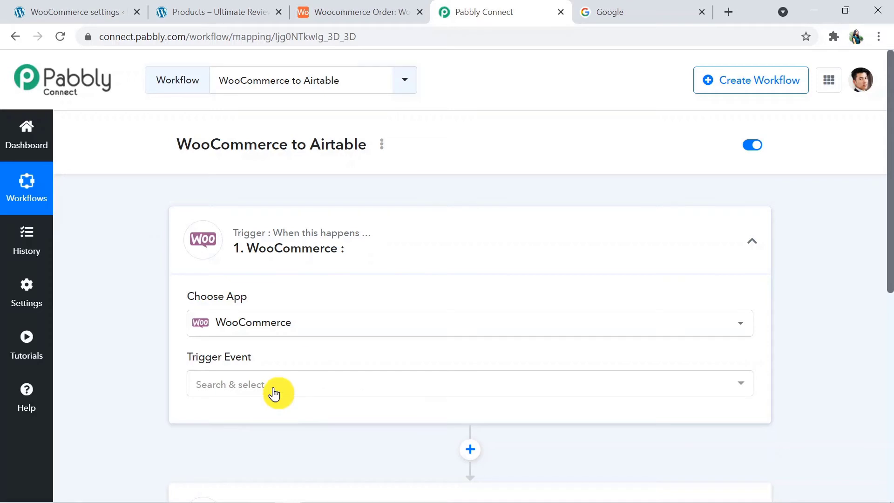
pyautogui.click(274, 394)
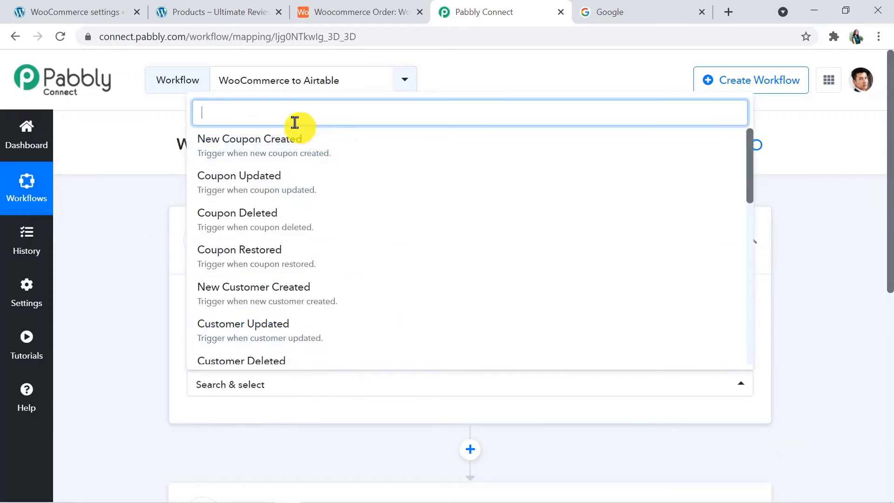
pyautogui.write('orde')
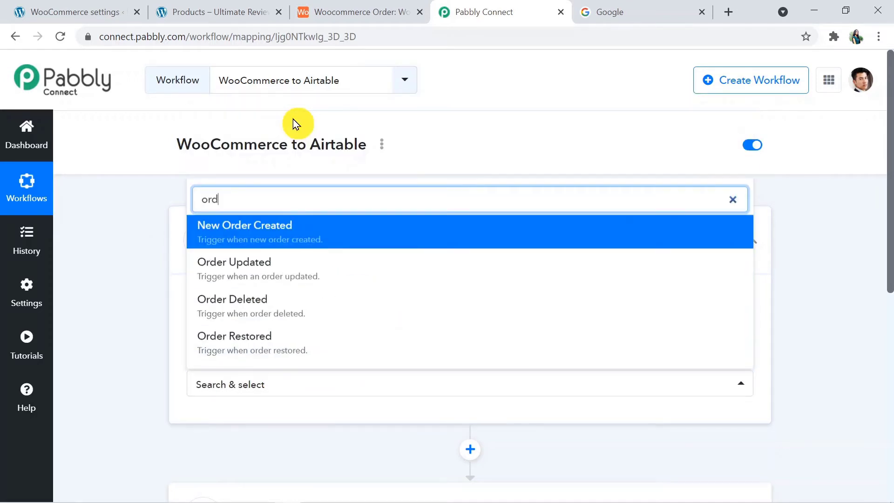
pyautogui.click(228, 266)
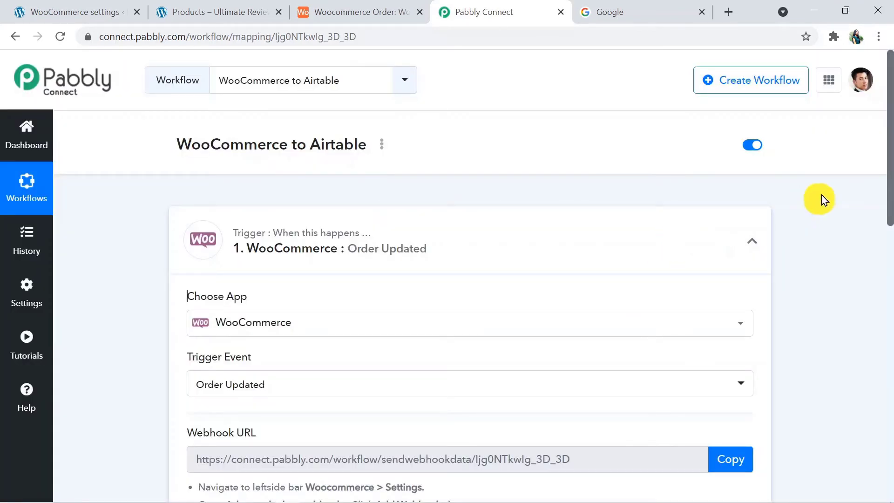
# Step: Review the WooCommerce webhook setup instructions beneath the trigger's webhook URL
pyautogui.moveTo(891, 191); pyautogui.dragTo(890, 275)
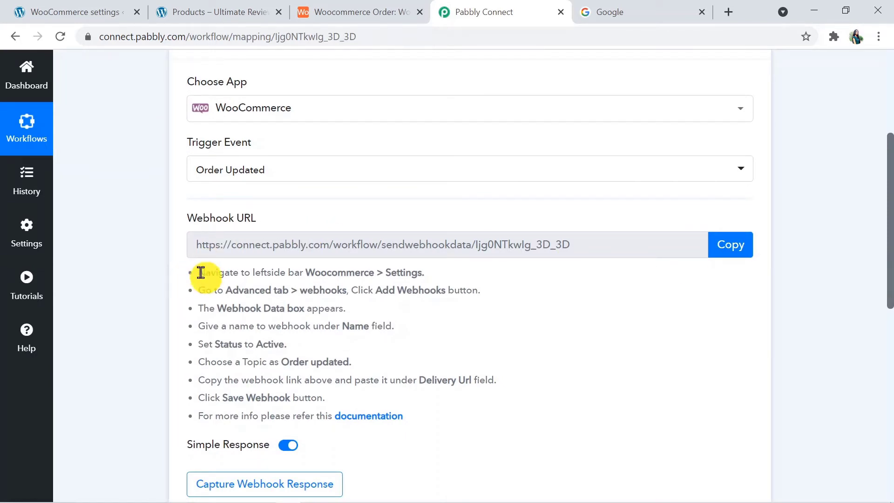
pyautogui.moveTo(202, 273); pyautogui.dragTo(401, 480)
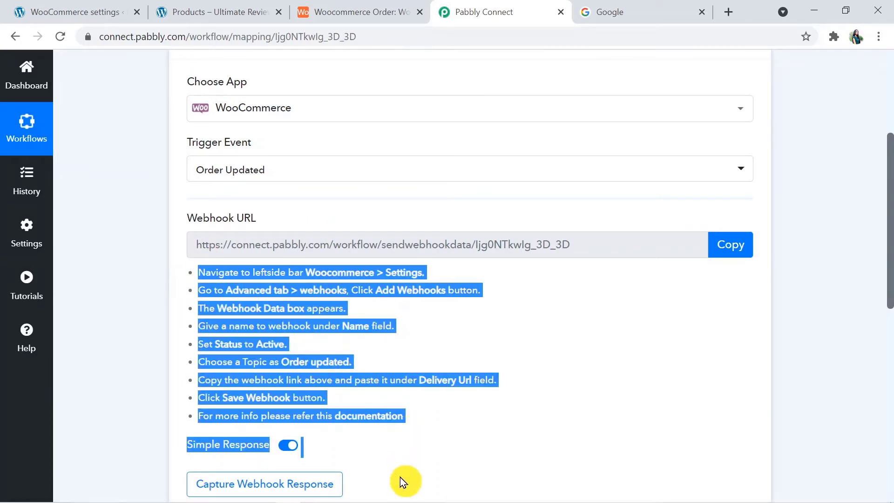
pyautogui.click(451, 449)
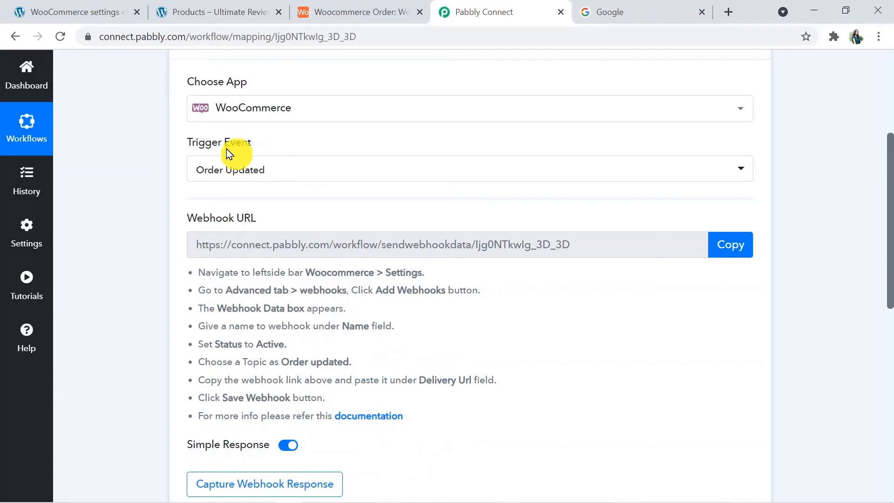
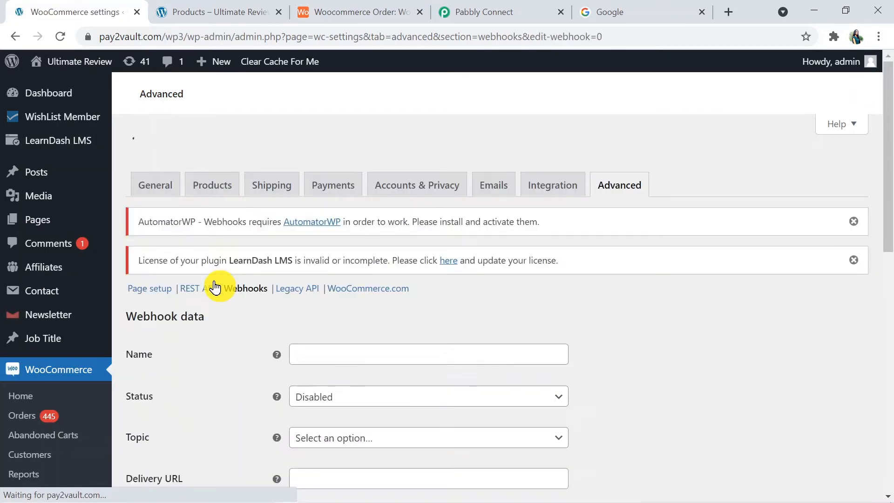
# Step: Name the new WooCommerce webhook "WOOcom" and set its status to Active
pyautogui.click(309, 325)
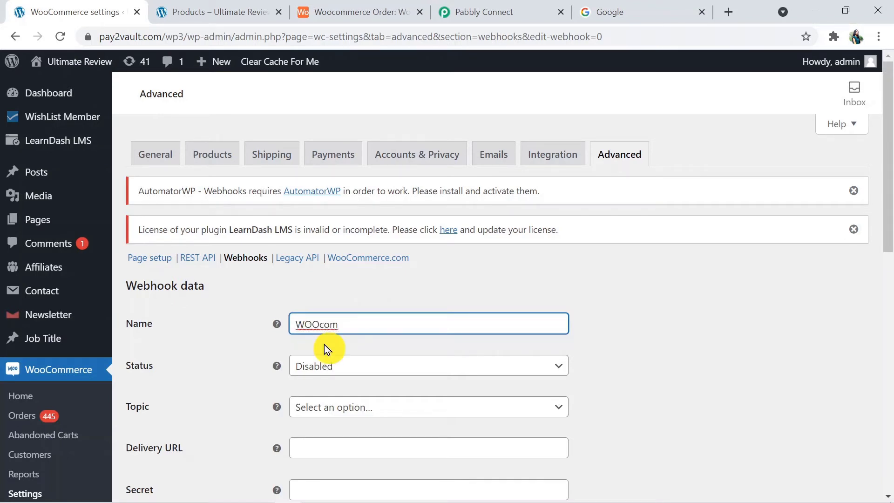
pyautogui.click(381, 368)
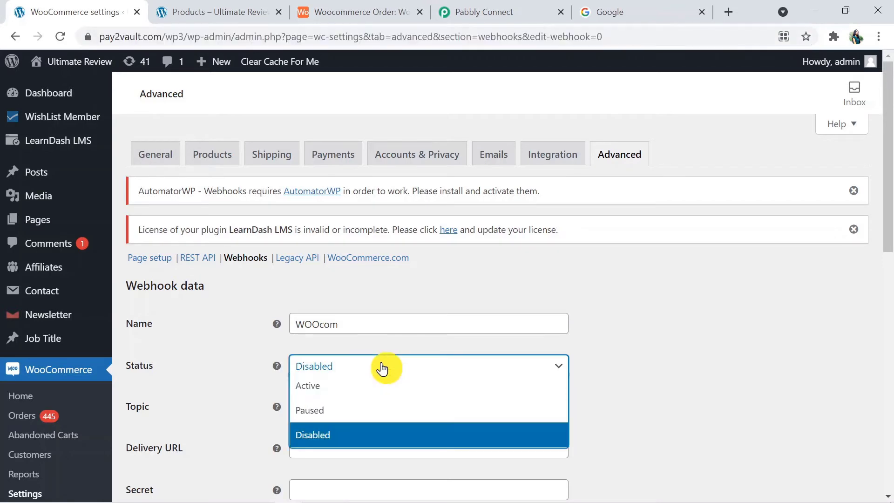
pyautogui.click(367, 395)
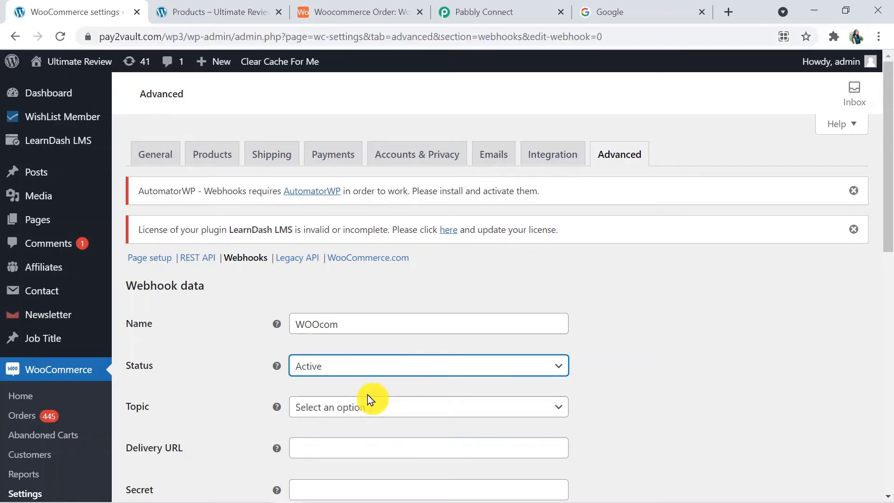
# Step: Set the webhook's topic to Order updated
pyautogui.click(408, 412)
pyautogui.click(345, 245)
pyautogui.write('order ')
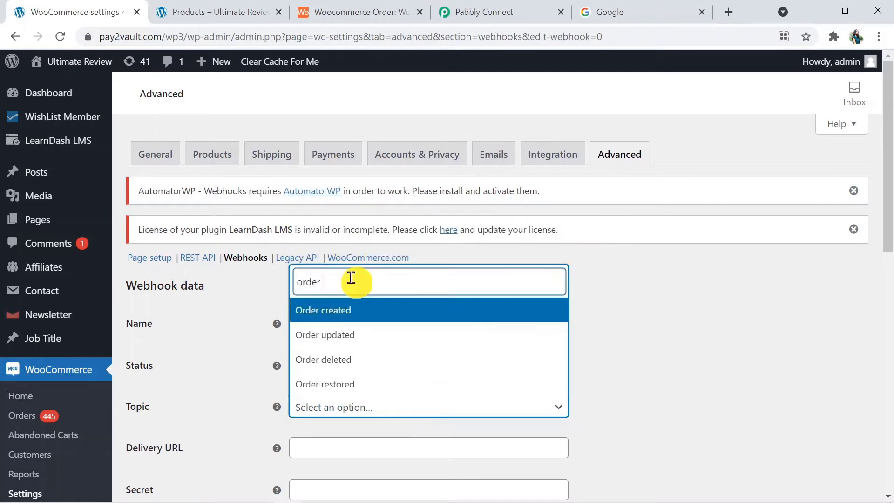
pyautogui.write('upd')
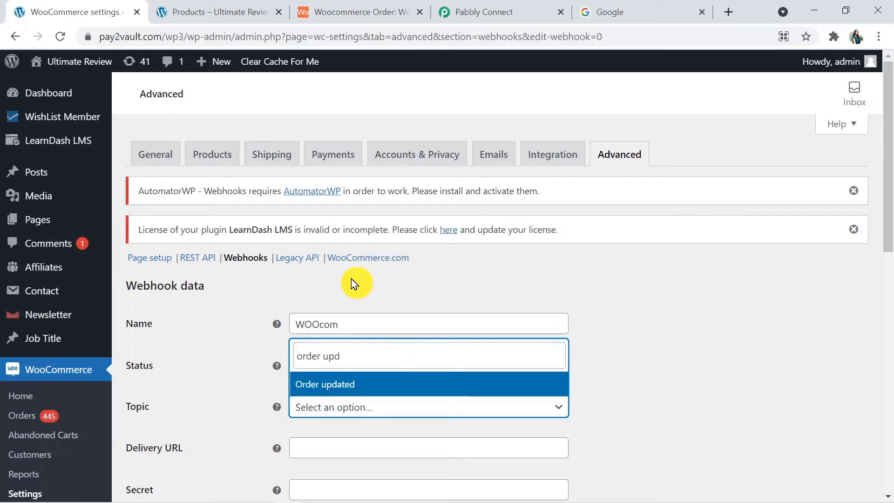
pyautogui.click(364, 385)
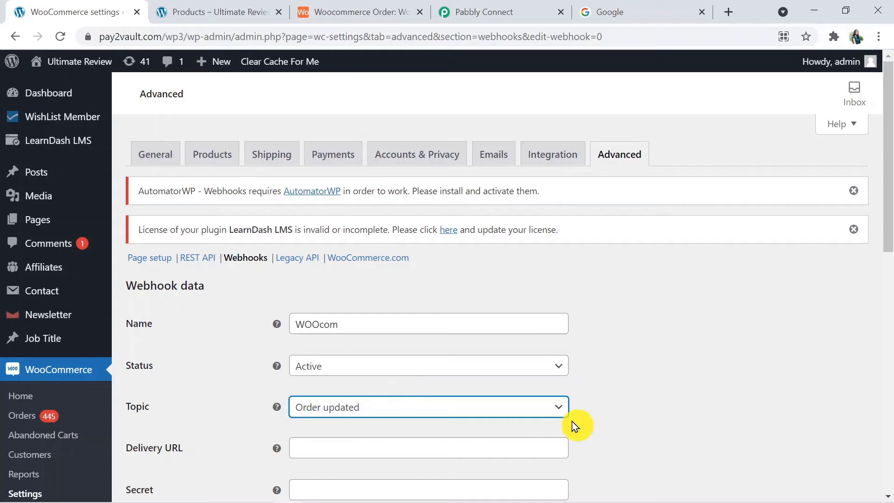
# Step: Copy the trigger's webhook URL from Pabbly Connect into the WooCommerce webhook's Delivery URL and save the webhook
pyautogui.moveTo(890, 219); pyautogui.dragTo(891, 275)
pyautogui.click(507, 12)
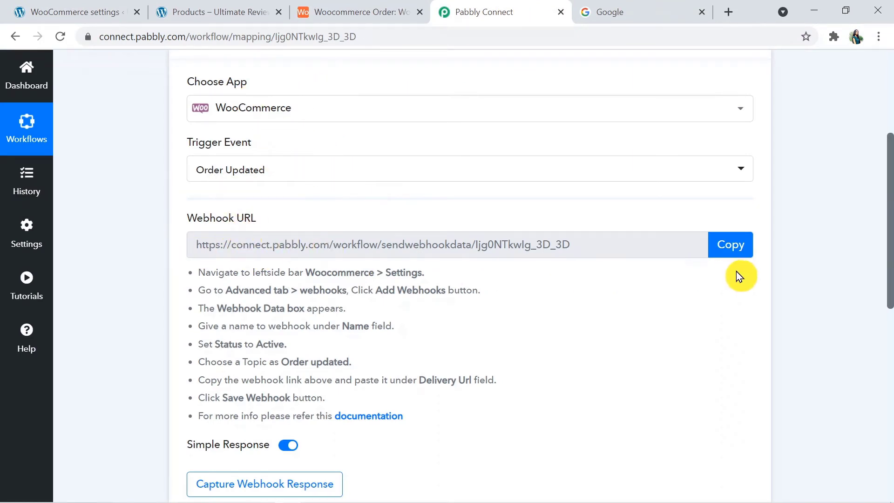
pyautogui.click(739, 253)
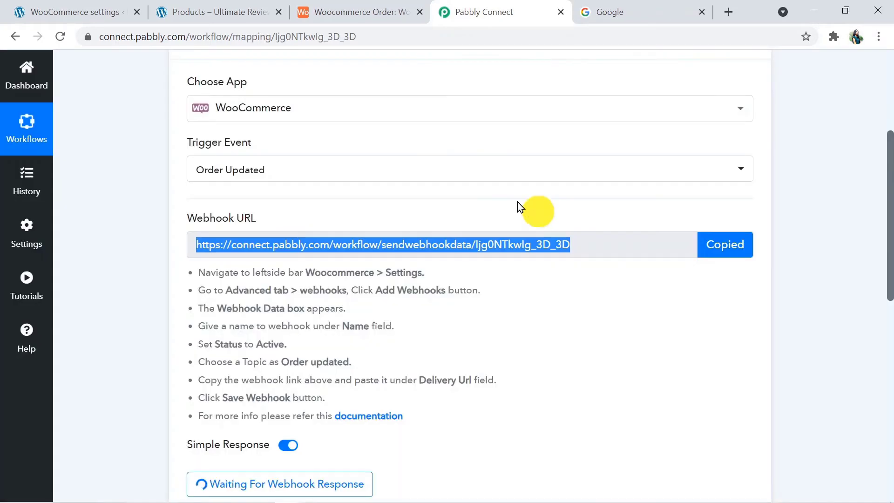
pyautogui.click(60, 11)
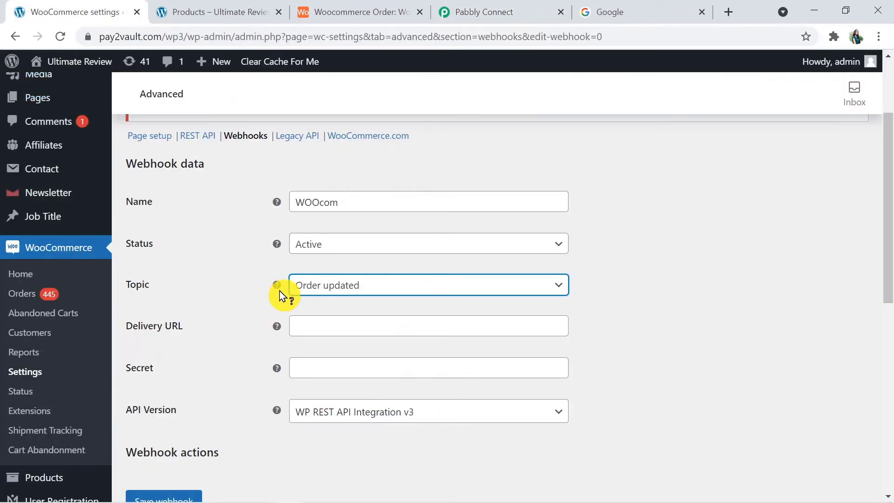
pyautogui.click(324, 326)
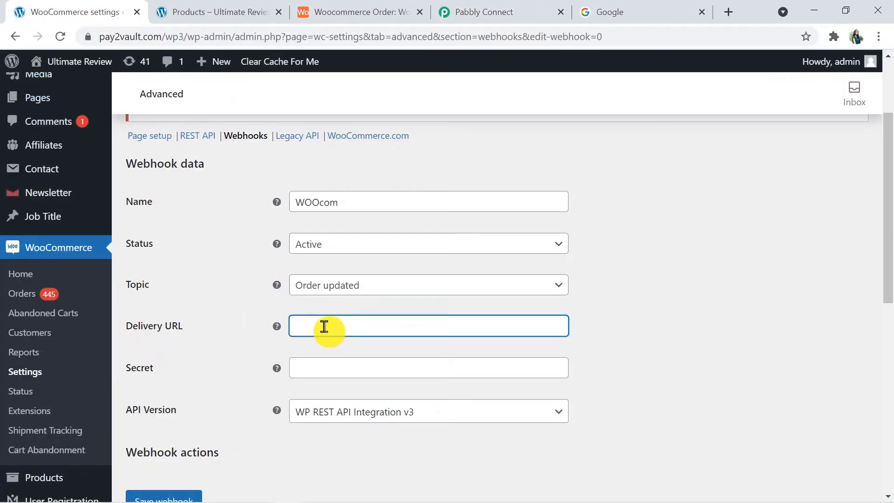
pyautogui.hotkey('ctrl', 'v')
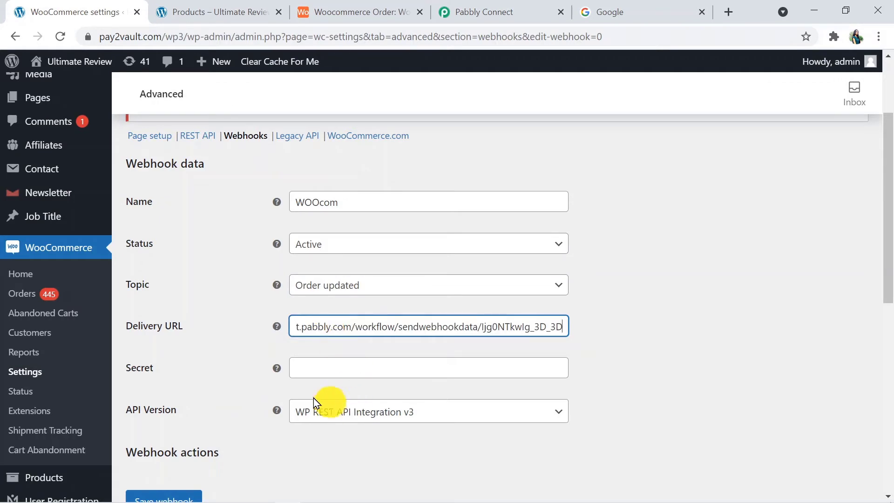
pyautogui.moveTo(889, 223); pyautogui.dragTo(890, 285)
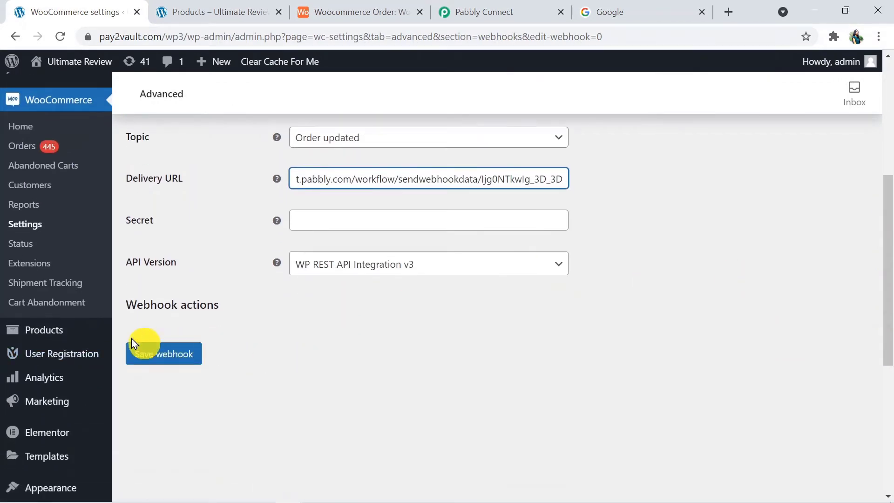
pyautogui.click(193, 358)
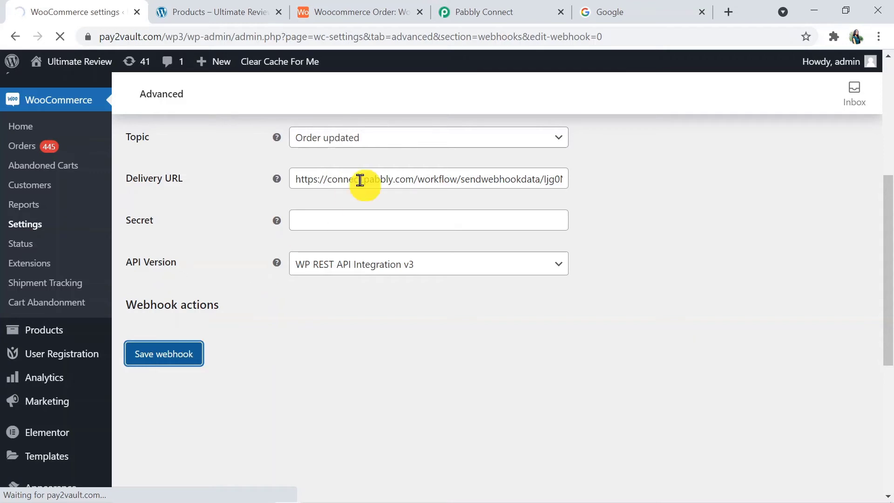
# Step: Check the response received in Pabbly Connect and the saved webhook's details in WooCommerce
pyautogui.click(490, 12)
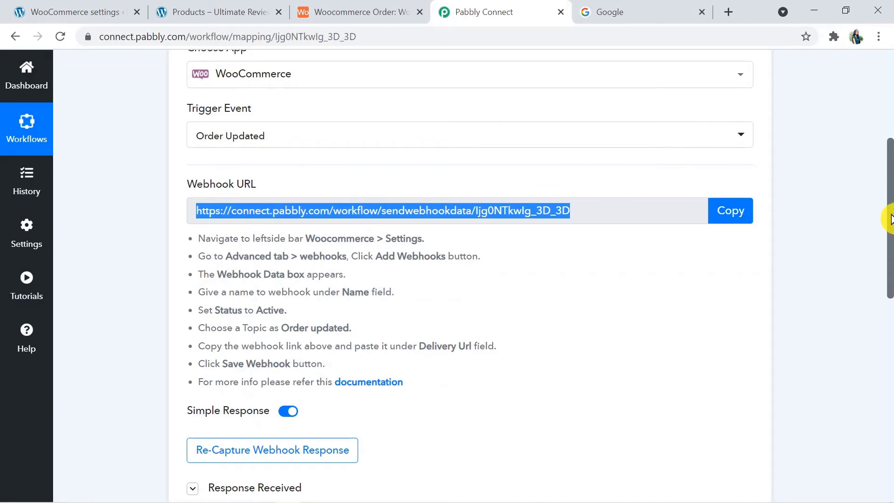
pyautogui.moveTo(889, 219); pyautogui.dragTo(890, 270)
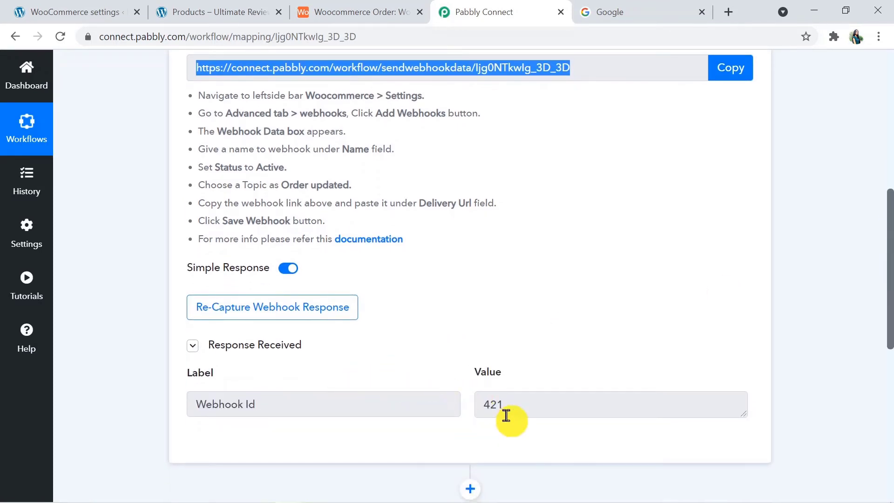
pyautogui.click(105, 7)
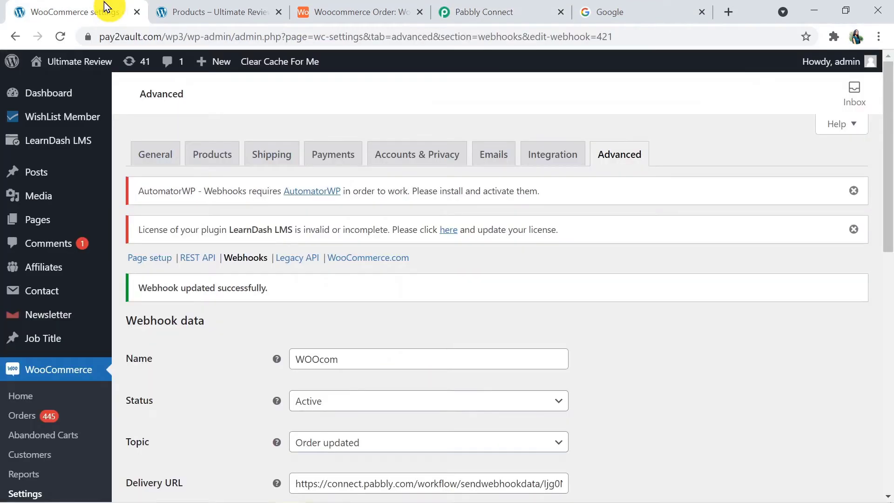
pyautogui.moveTo(890, 205); pyautogui.dragTo(888, 352)
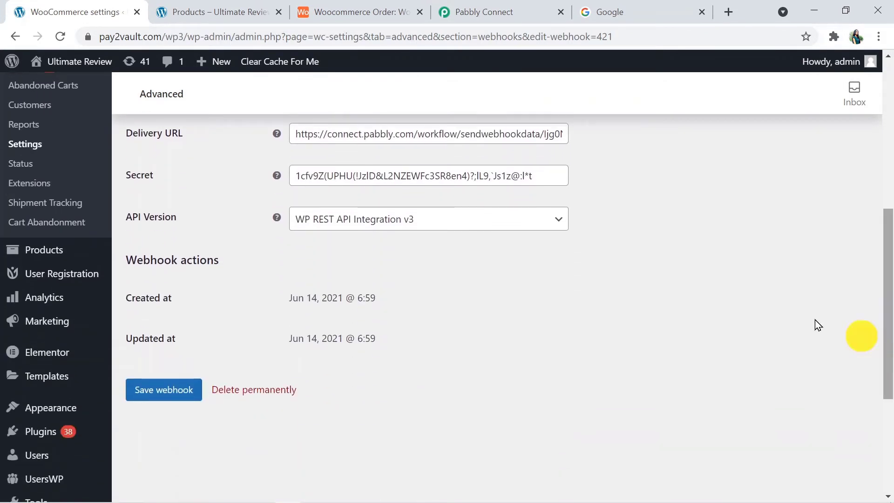
# Step: Switch to Pabbly Connect and start recapturing the WooCommerce trigger's webhook response
pyautogui.click(494, 6)
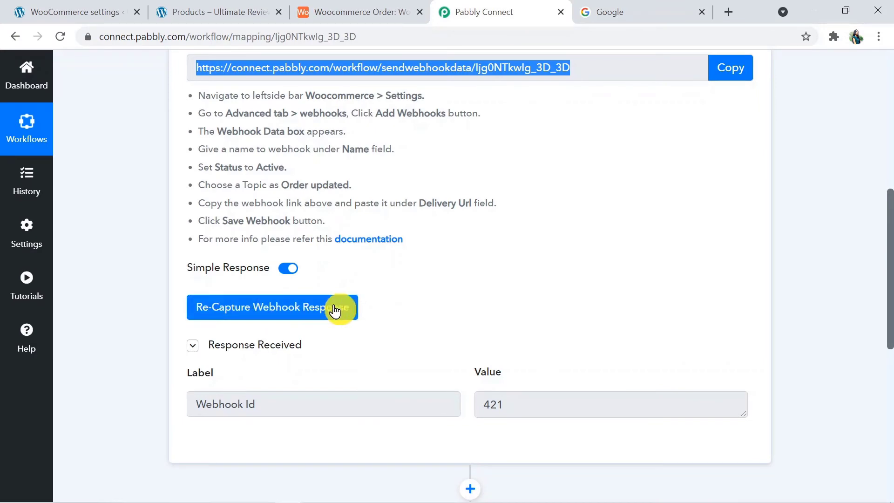
pyautogui.click(313, 307)
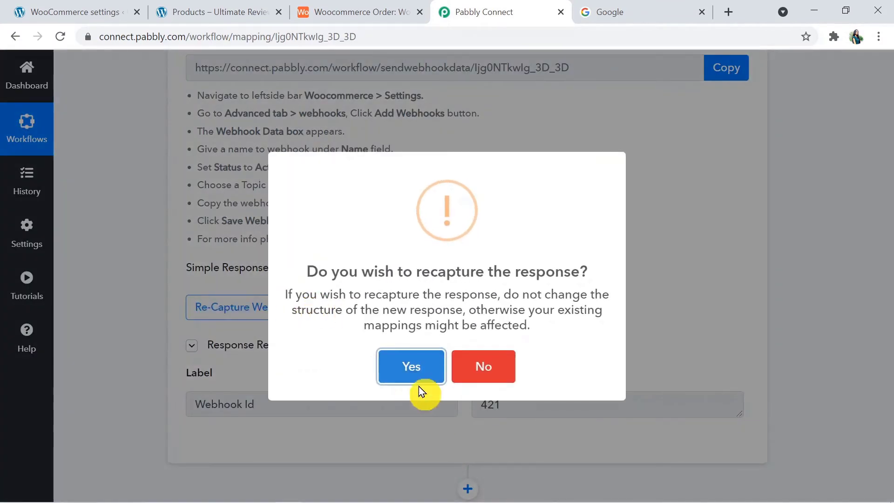
pyautogui.click(418, 371)
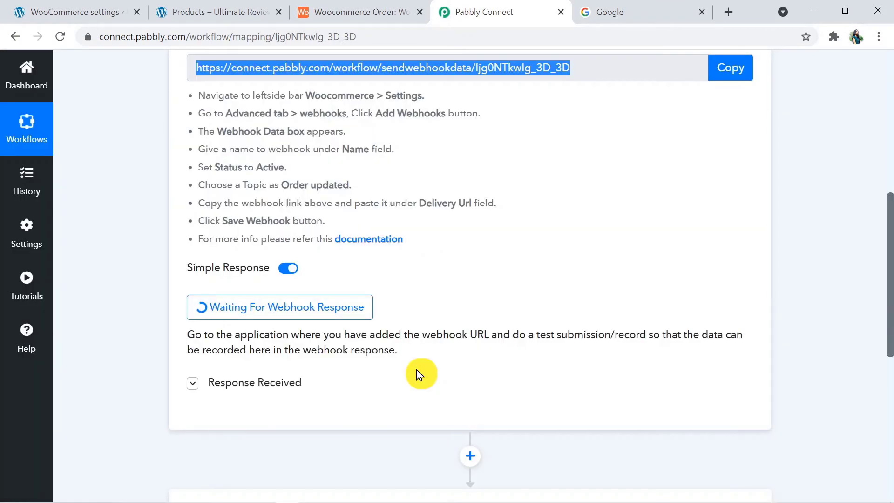
# Step: Add the Chumbak Watch from the WooCommerce shop to the cart and update its quantity to 2
pyautogui.click(205, 11)
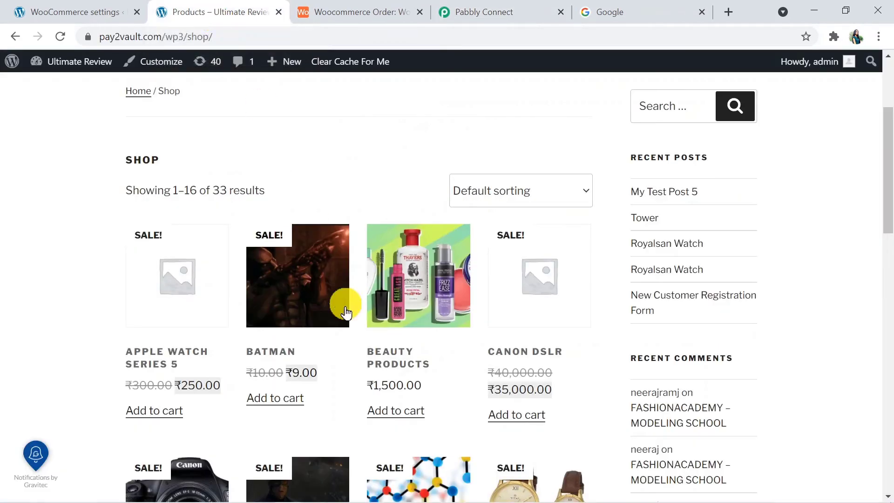
pyautogui.moveTo(890, 175); pyautogui.dragTo(890, 269)
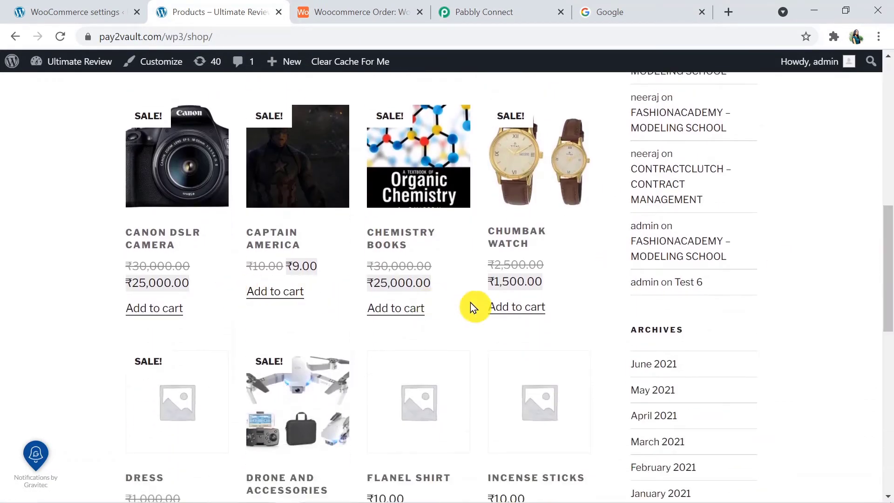
pyautogui.click(520, 317)
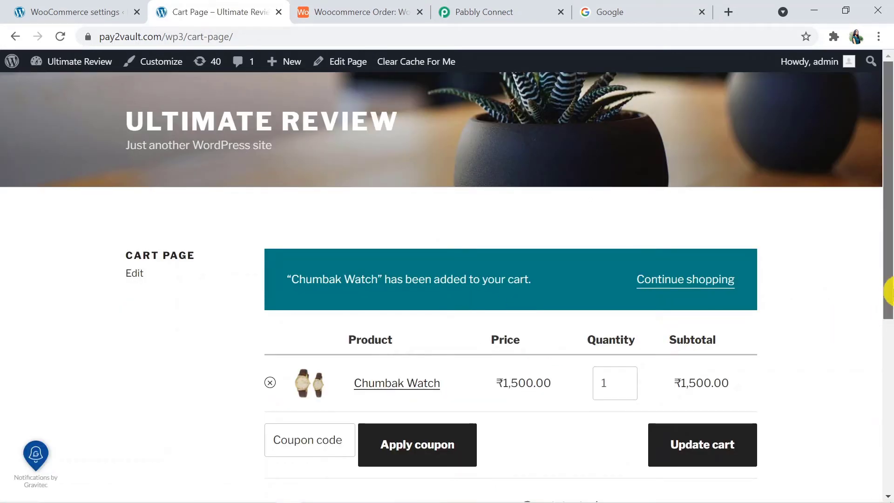
pyautogui.moveTo(889, 295); pyautogui.dragTo(888, 325)
pyautogui.click(628, 319)
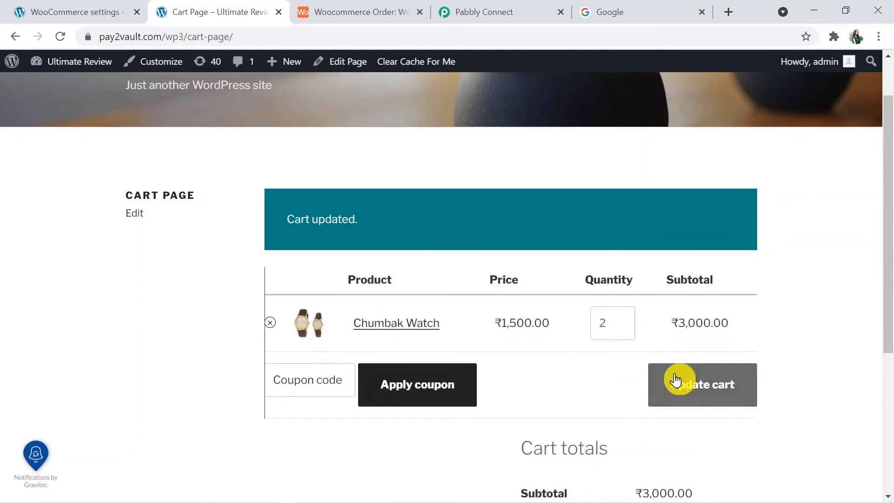
# Step: Check out the cart and place the test order with the prefilled billing details and the Order Test Gateway payment method
pyautogui.scroll(-1, 849, 286)
pyautogui.moveTo(887, 274); pyautogui.dragTo(890, 347)
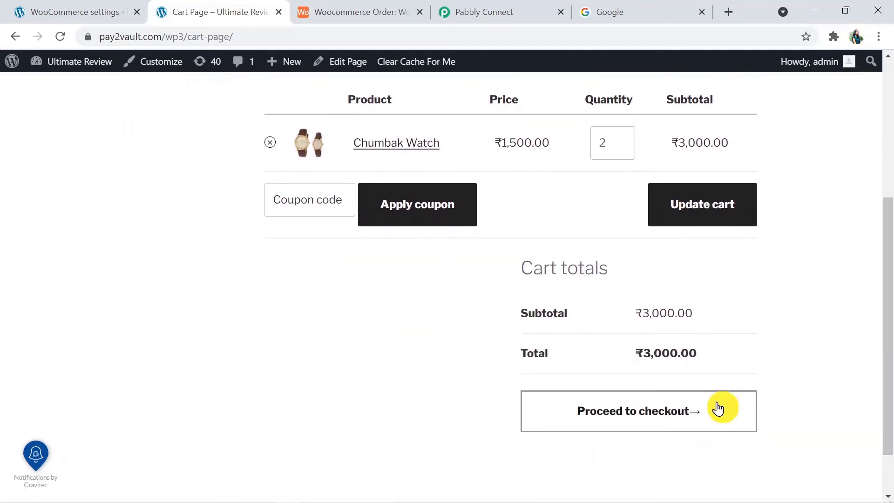
pyautogui.moveTo(678, 410)
pyautogui.mouseDown()
pyautogui.moveTo(569, 384)
pyautogui.moveTo(663, 374)
pyautogui.moveTo(669, 405)
pyautogui.mouseUp()
pyautogui.click(668, 405)
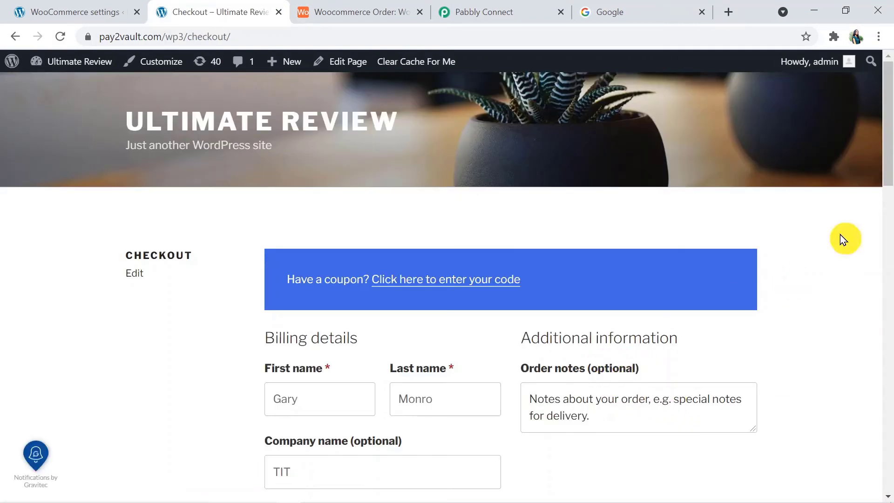
pyautogui.moveTo(890, 169); pyautogui.dragTo(887, 225)
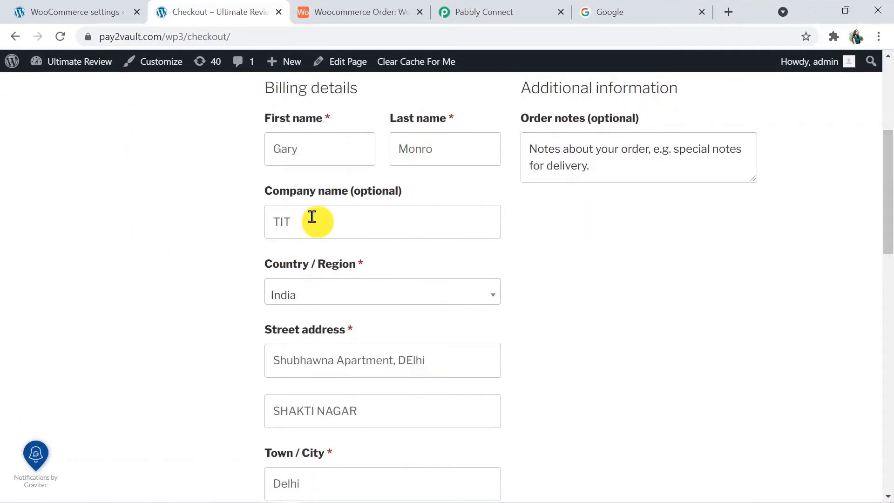
pyautogui.moveTo(890, 224); pyautogui.dragTo(887, 443)
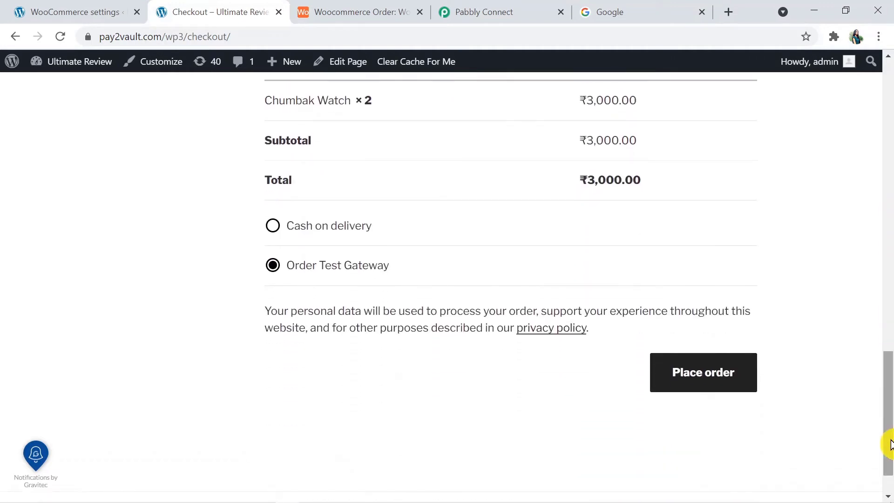
pyautogui.click(715, 382)
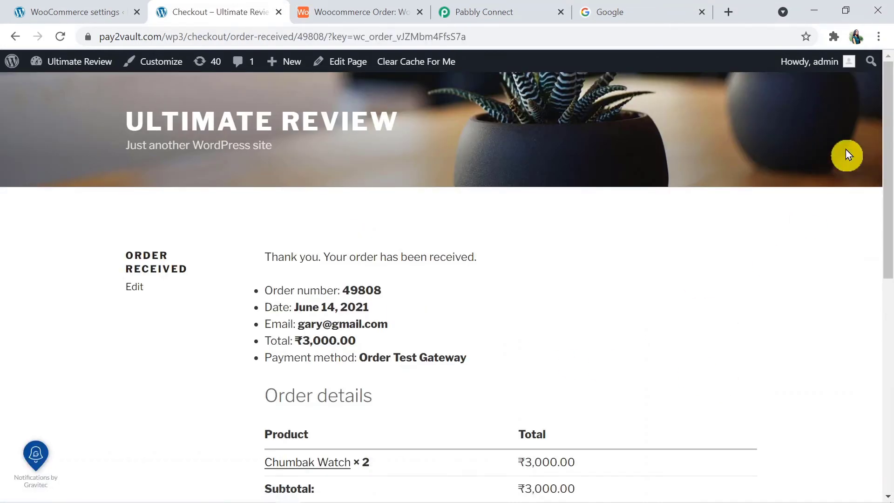
pyautogui.moveTo(891, 147); pyautogui.dragTo(891, 269)
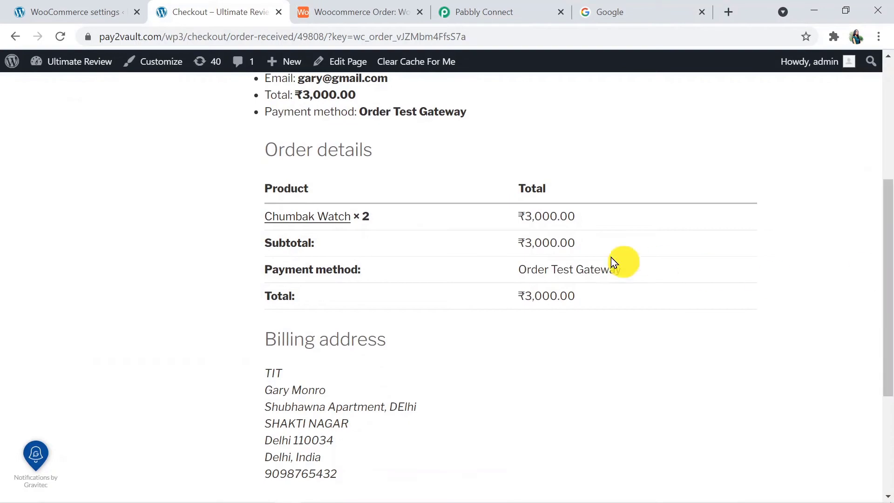
# Step: Examine the order, billing, shipping and payment fields in the webhook response captured in Pabbly Connect
pyautogui.click(511, 14)
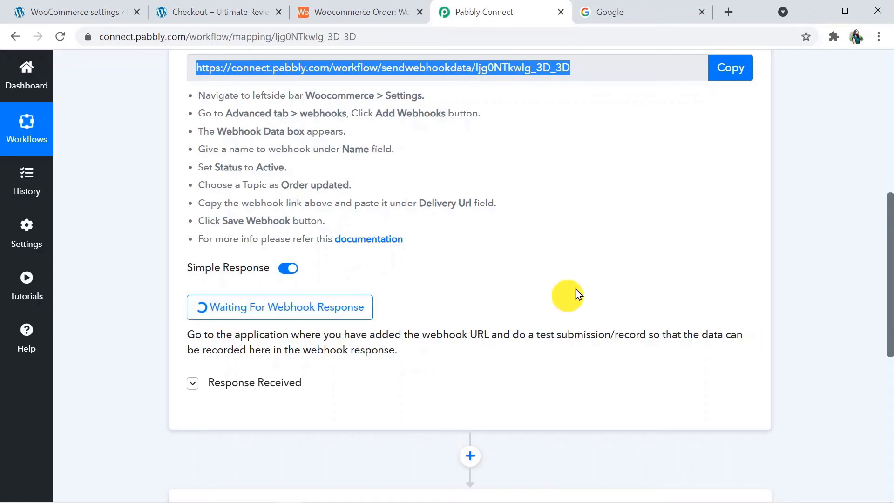
pyautogui.moveTo(891, 268); pyautogui.dragTo(891, 303)
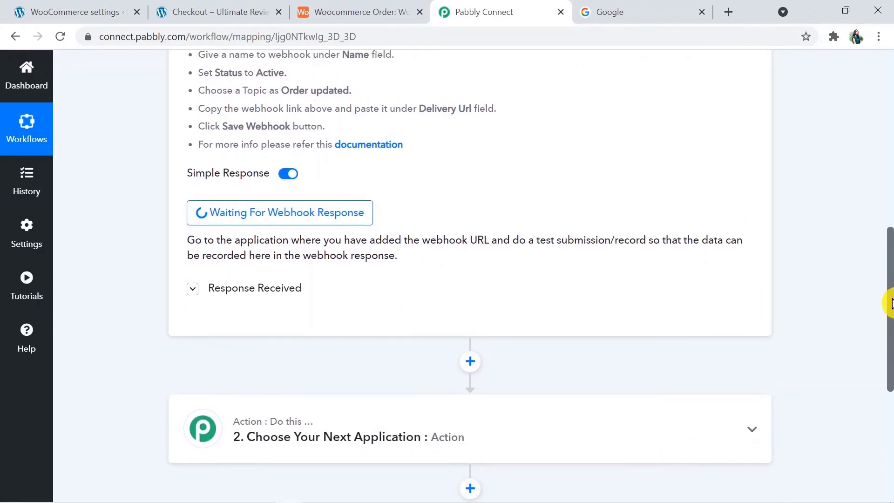
pyautogui.hotkey('ctrl', 'l')
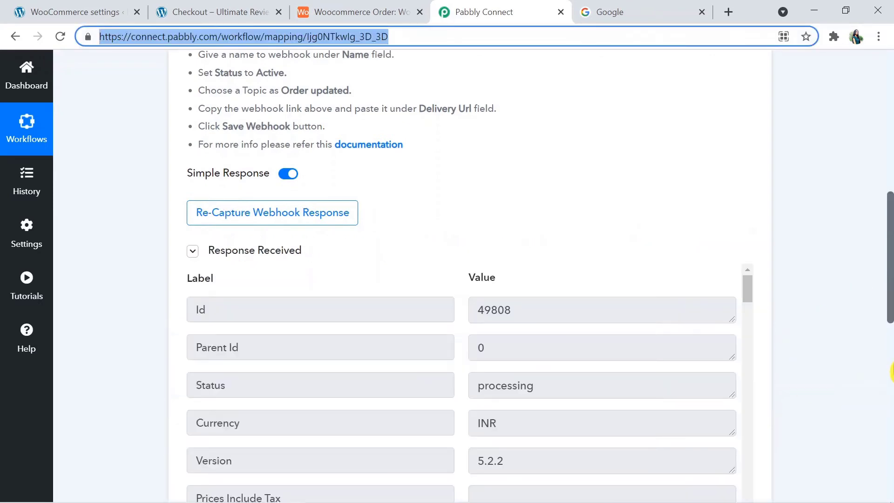
pyautogui.moveTo(890, 273); pyautogui.dragTo(891, 313)
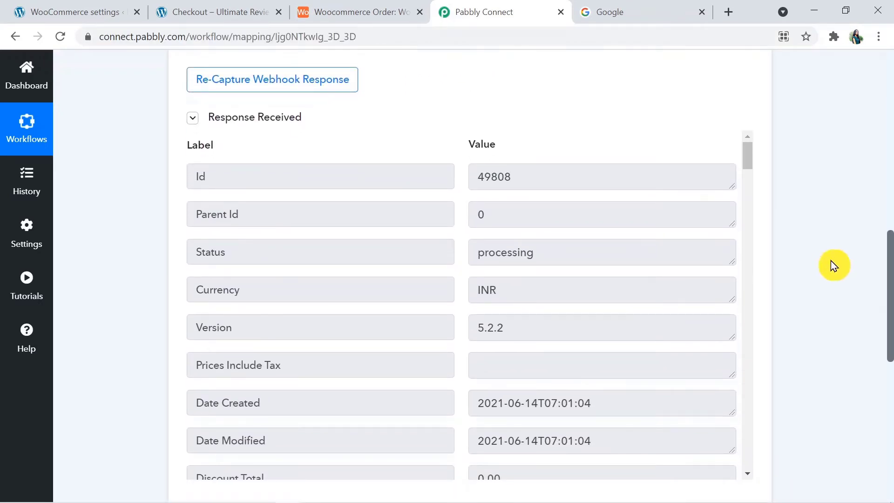
pyautogui.moveTo(890, 273); pyautogui.dragTo(891, 293)
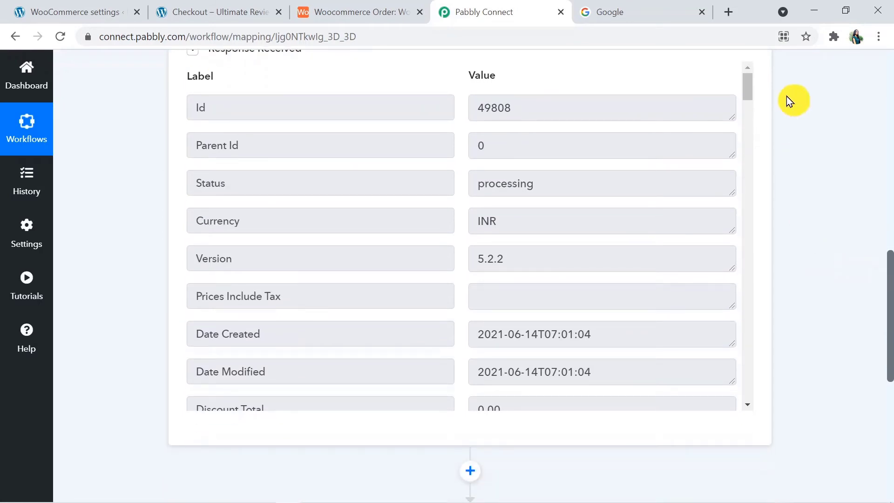
pyautogui.moveTo(750, 85); pyautogui.dragTo(752, 177)
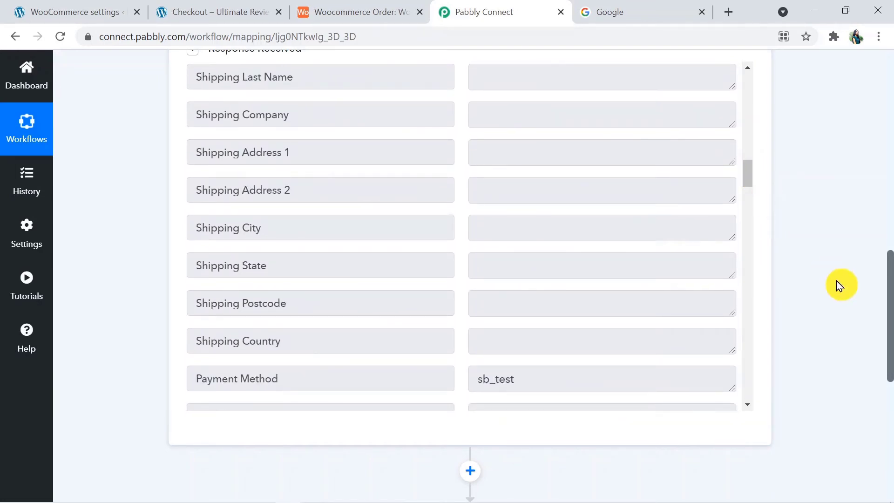
pyautogui.moveTo(890, 314); pyautogui.dragTo(891, 290)
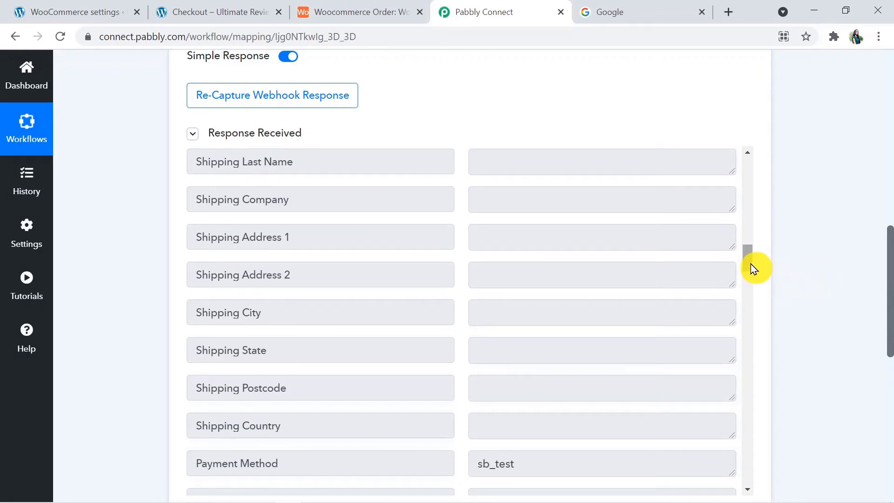
pyautogui.moveTo(749, 256); pyautogui.dragTo(730, 183)
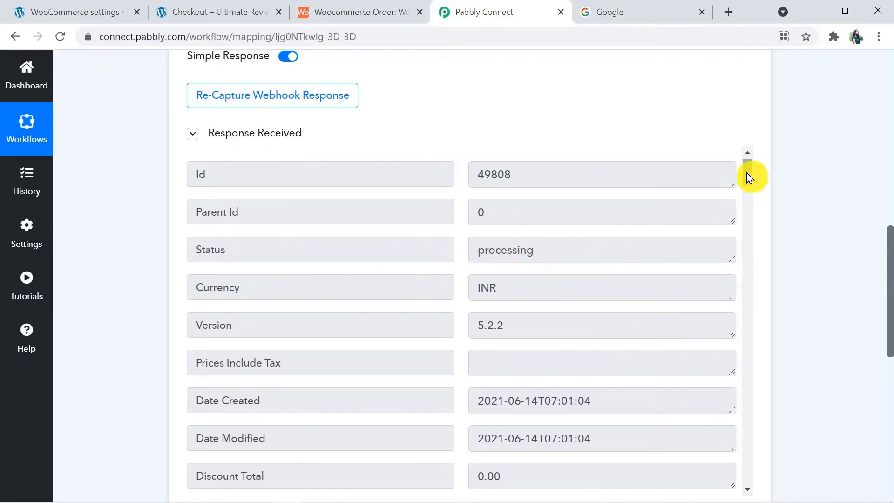
pyautogui.moveTo(747, 182); pyautogui.dragTo(747, 214)
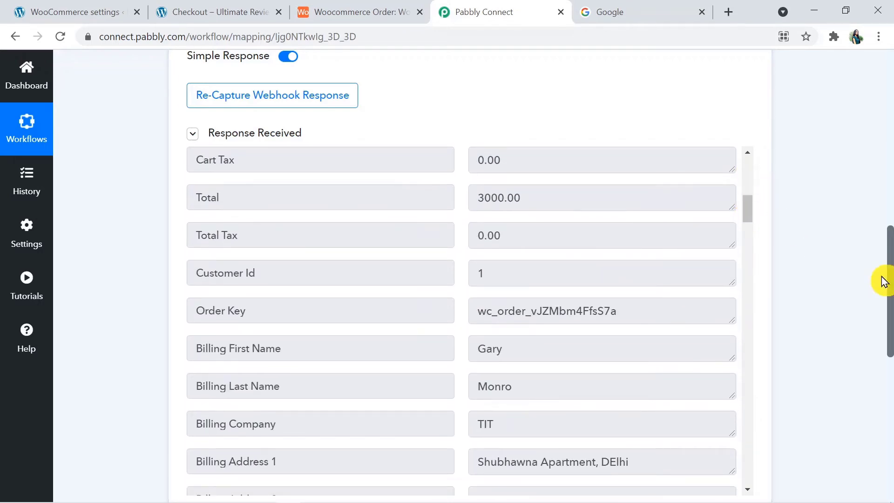
# Step: Choose Filter by Pabbly as the app for the workflow's second step
pyautogui.moveTo(890, 287); pyautogui.dragTo(871, 421)
pyautogui.click(265, 169)
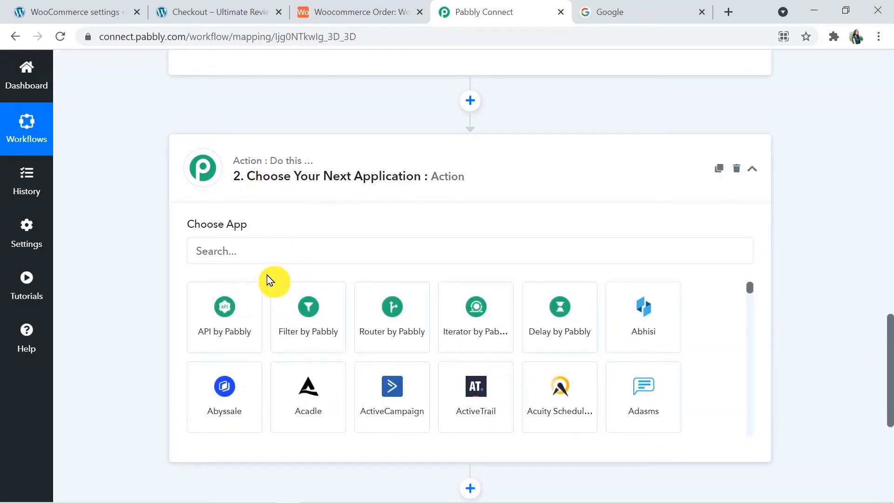
pyautogui.click(257, 251)
pyautogui.write('fi')
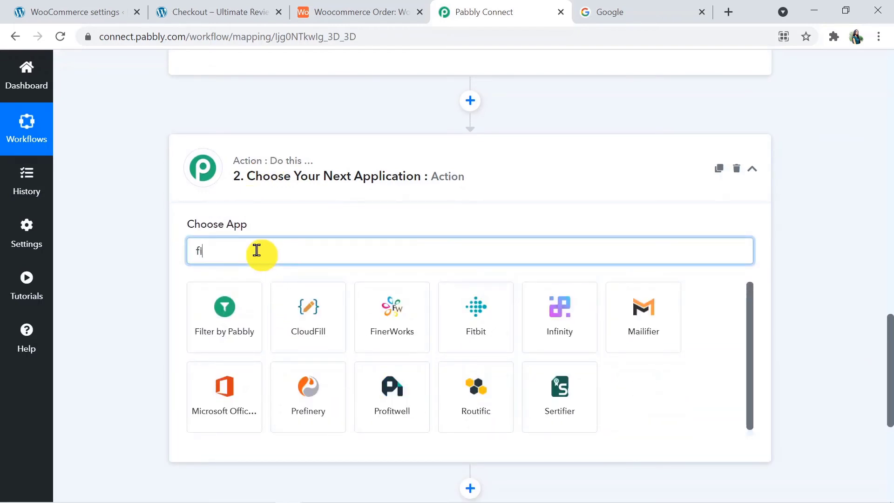
pyautogui.click(218, 336)
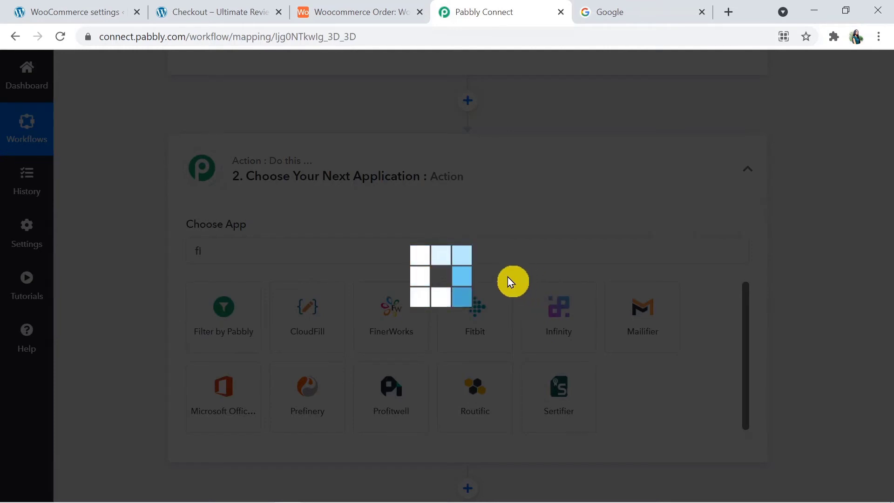
pyautogui.hotkey('ctrl', 'l')
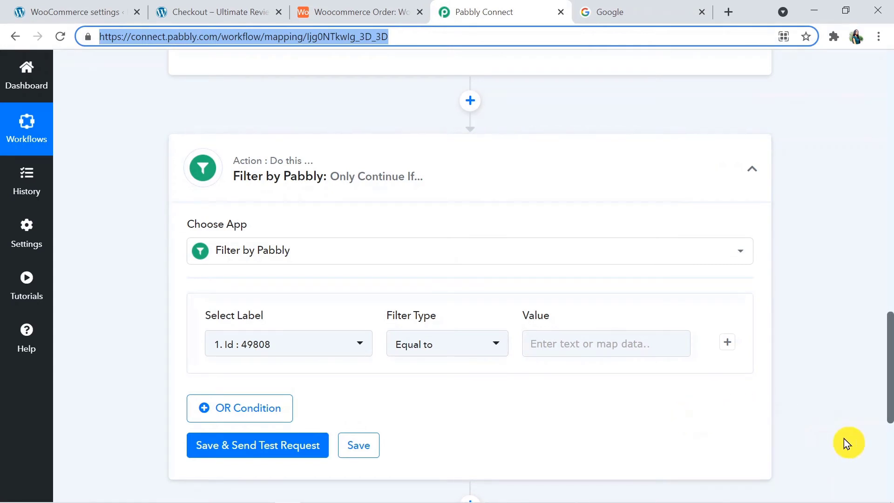
# Step: Set the filter condition to Status Equal to "processing", then save it and send a test request
pyautogui.moveTo(890, 384); pyautogui.dragTo(889, 424)
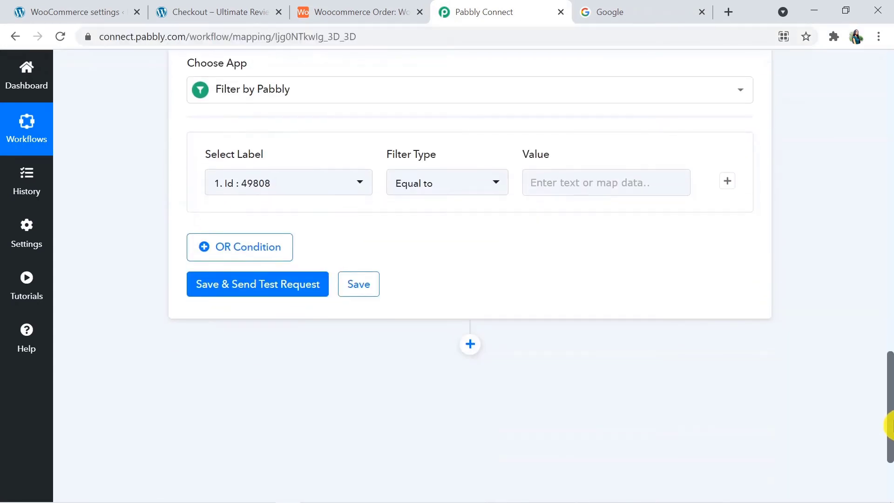
pyautogui.click(294, 188)
pyautogui.click(302, 256)
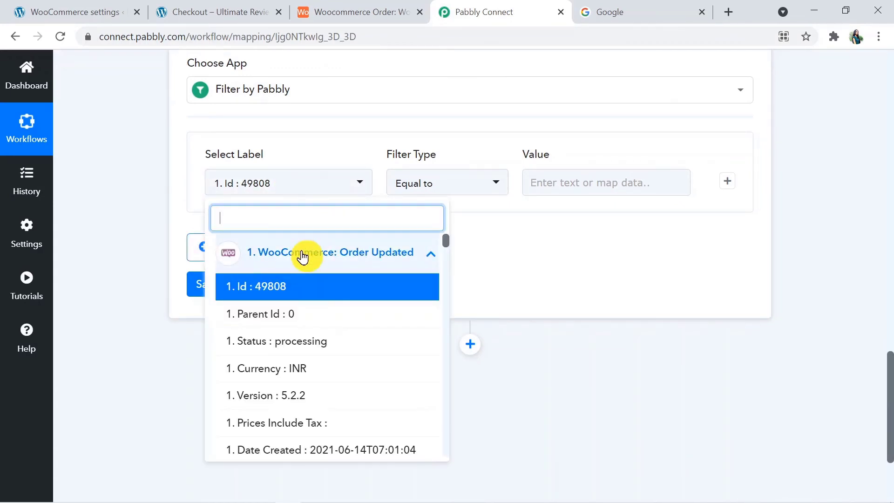
pyautogui.click(274, 340)
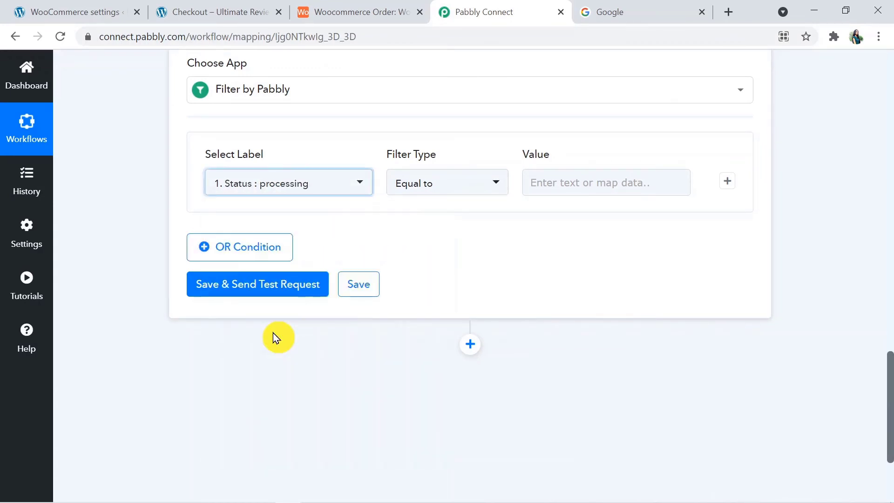
pyautogui.click(455, 181)
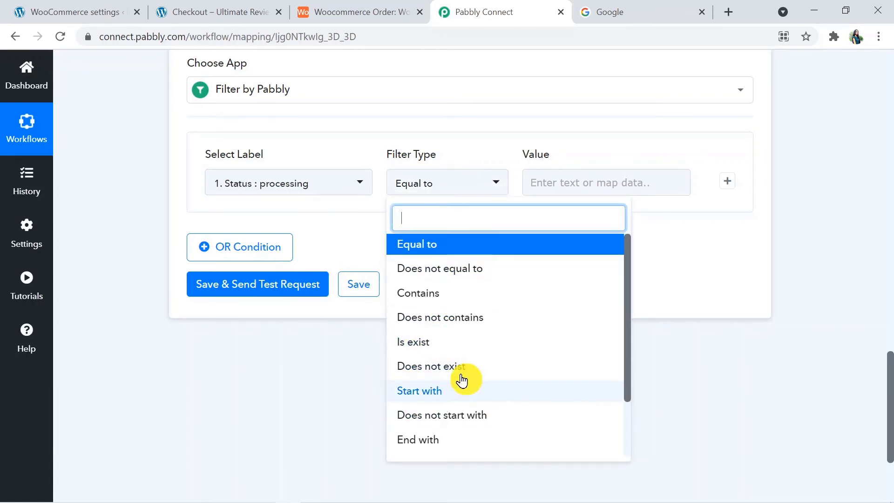
pyautogui.click(551, 182)
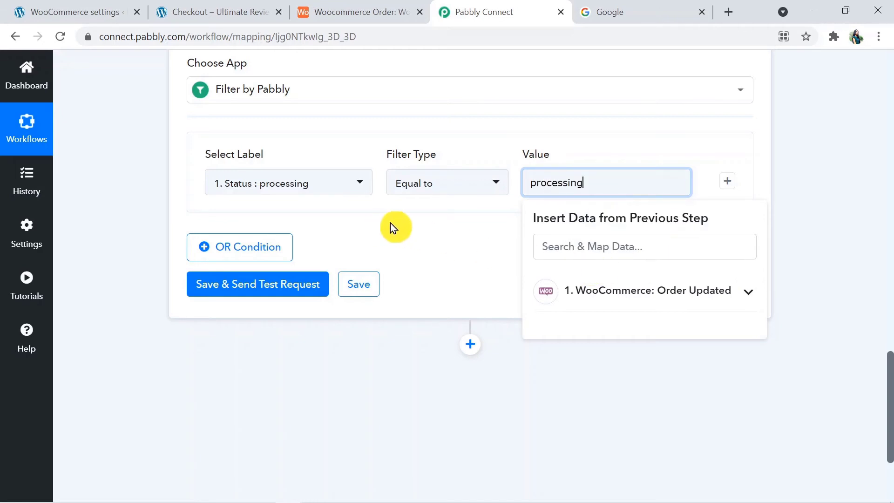
pyautogui.click(286, 287)
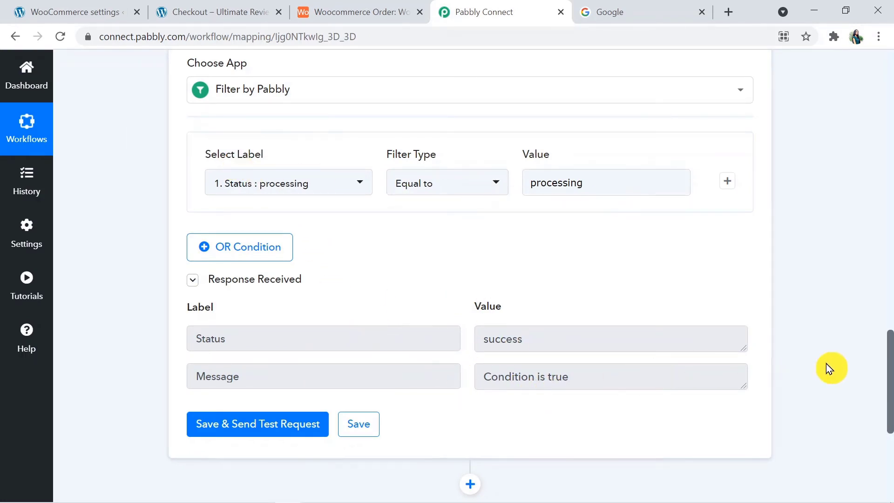
# Step: Add an action after the filter, choosing Airtable as the app and Create Record as the action event
pyautogui.moveTo(890, 375); pyautogui.dragTo(889, 440)
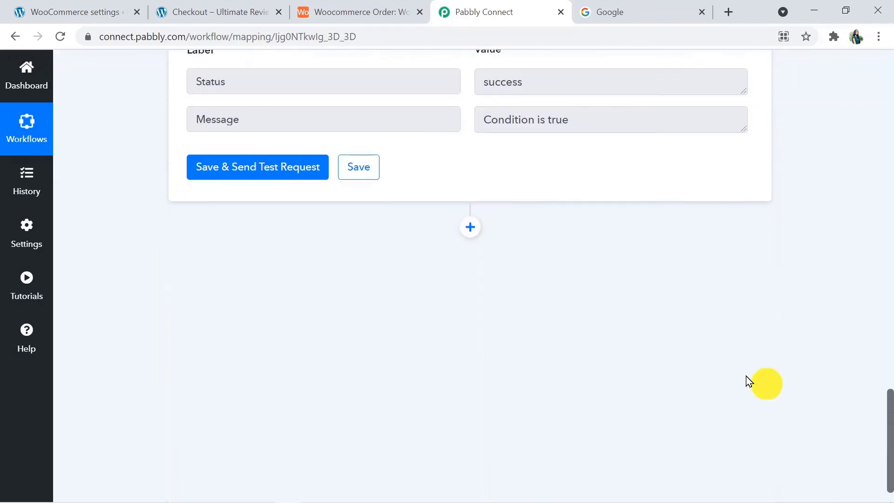
pyautogui.click(471, 227)
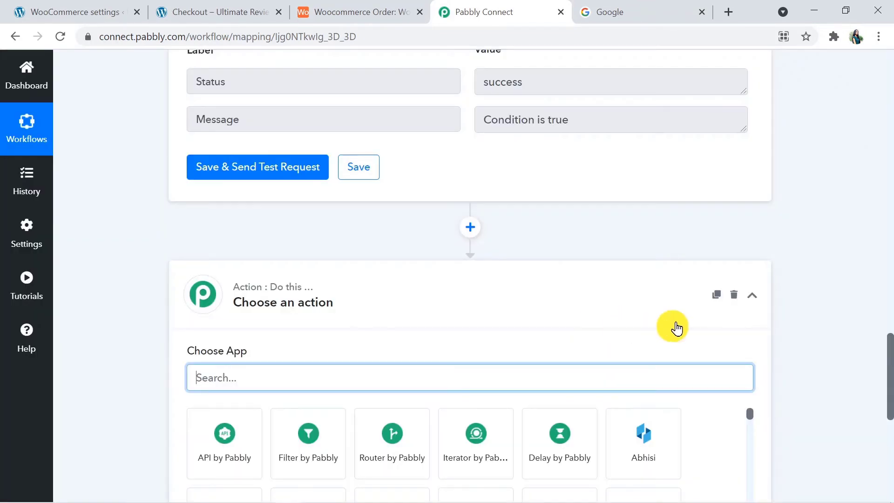
pyautogui.scroll(-2, 890, 361)
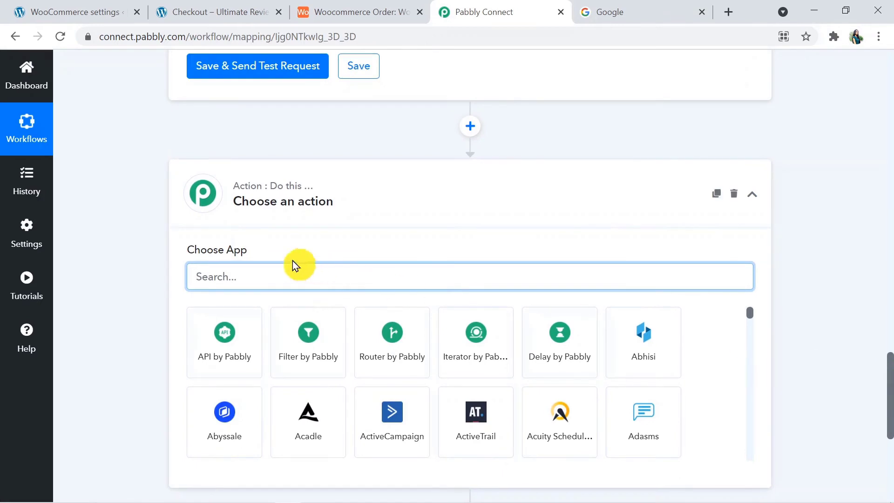
pyautogui.write('ir')
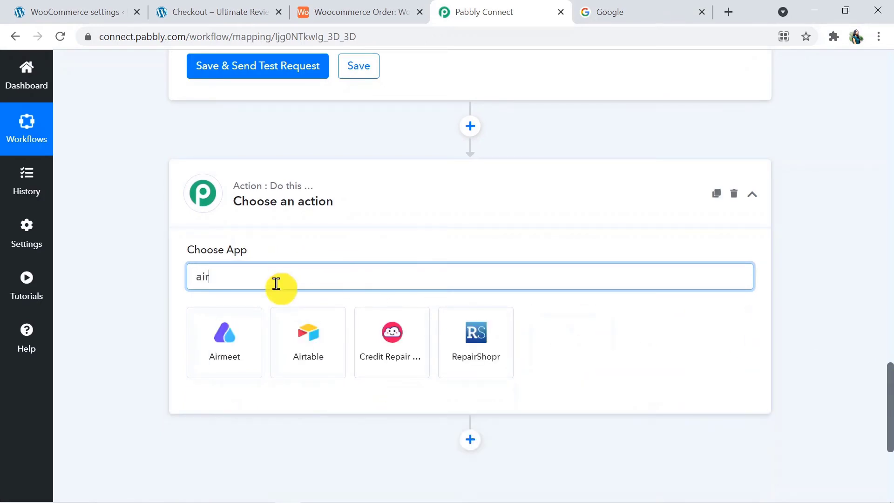
pyautogui.click(325, 376)
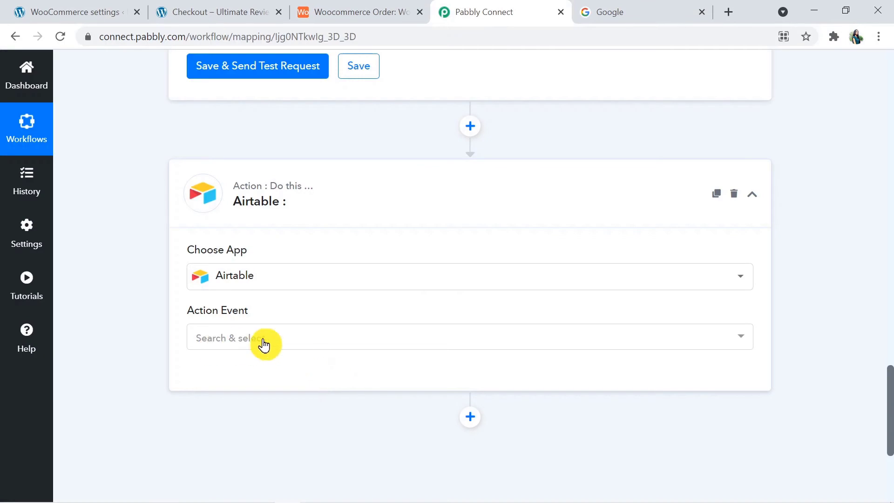
pyautogui.click(263, 344)
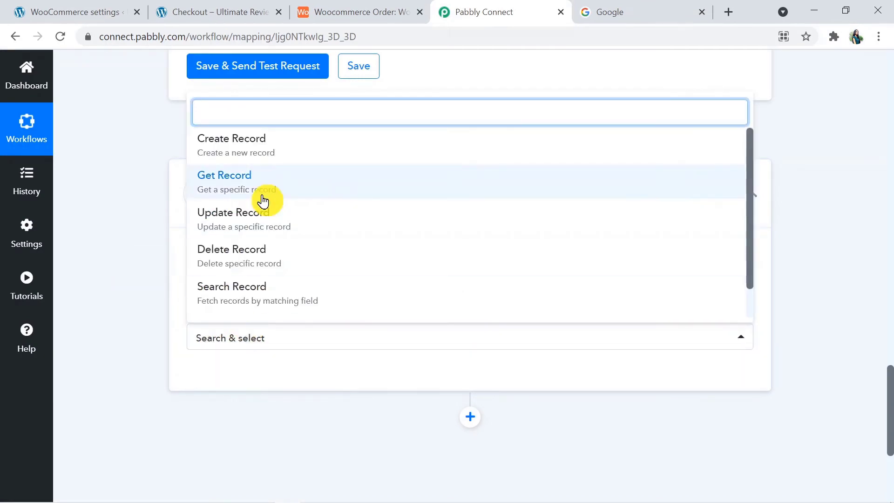
pyautogui.click(262, 149)
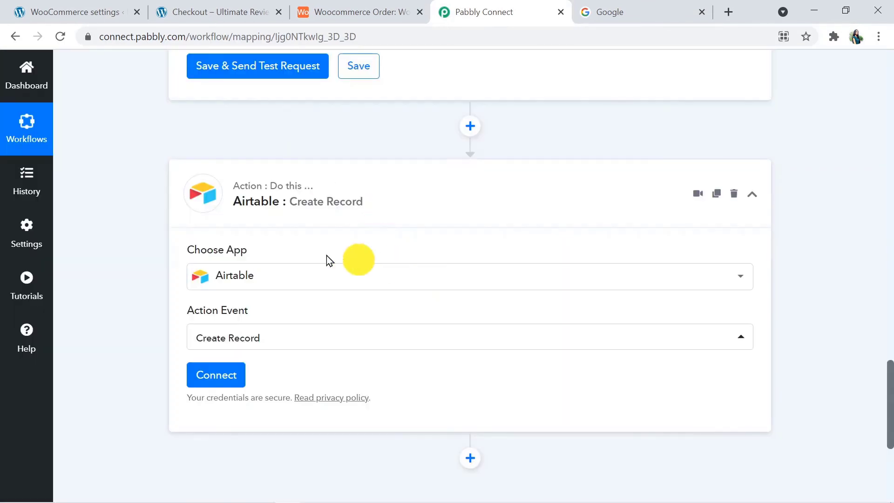
# Step: Start a new Airtable connection and copy the personal API key from the linked Airtable account page
pyautogui.click(214, 372)
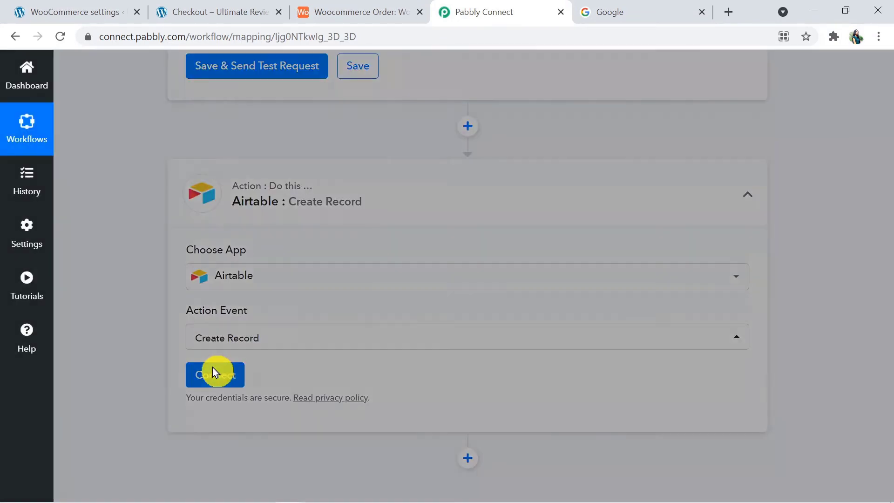
pyautogui.click(492, 365)
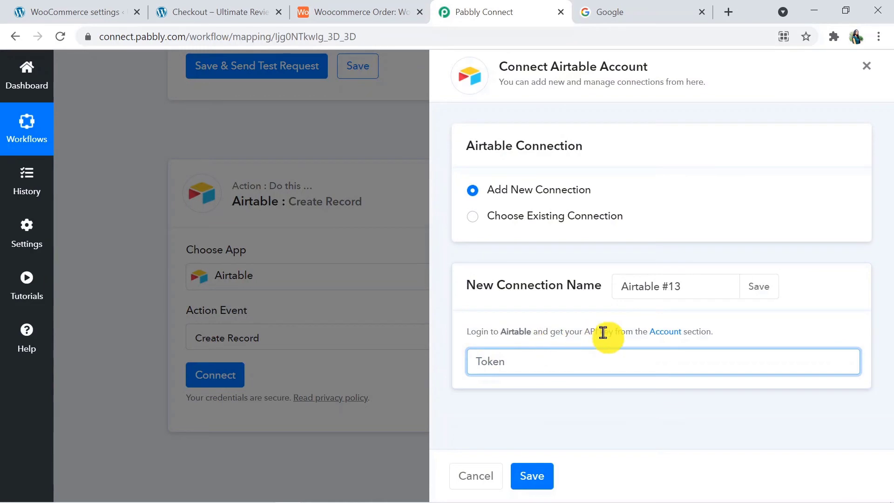
pyautogui.click(667, 334)
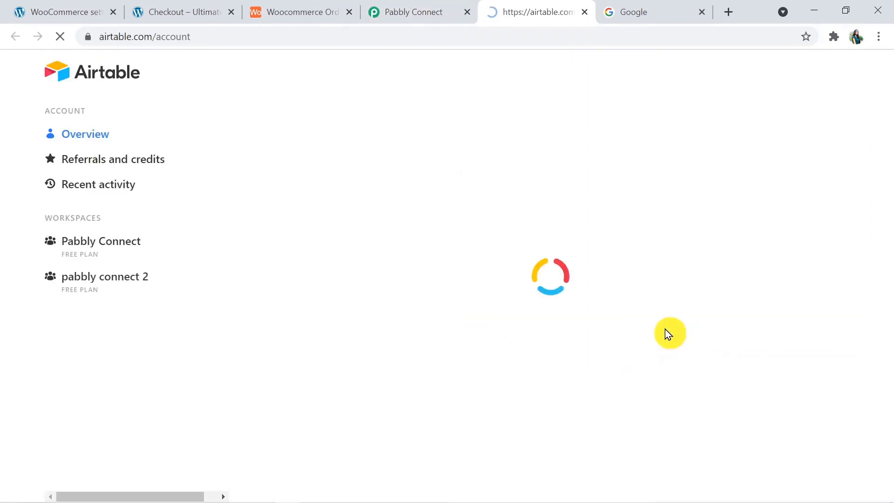
pyautogui.moveTo(889, 189); pyautogui.dragTo(889, 299)
pyautogui.click(374, 363)
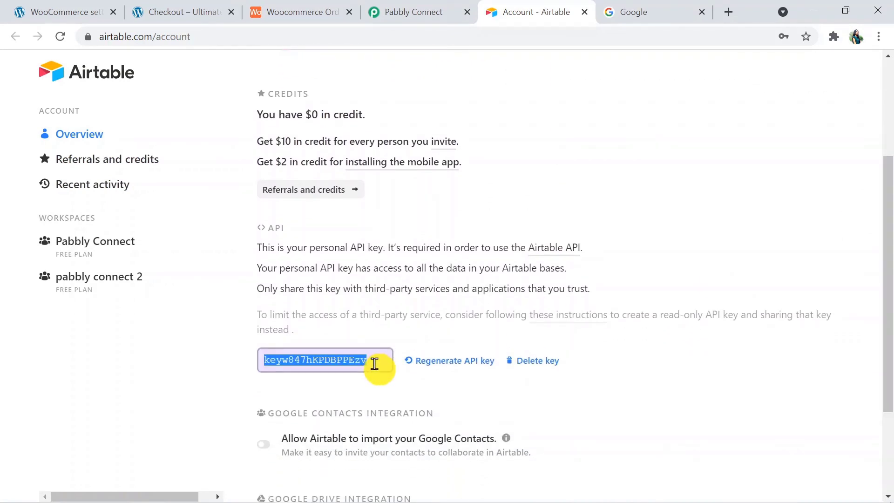
# Step: Return to Pabbly Connect, paste the API key as the Airtable connection's token and save the connection
pyautogui.click(393, 14)
pyautogui.click(492, 354)
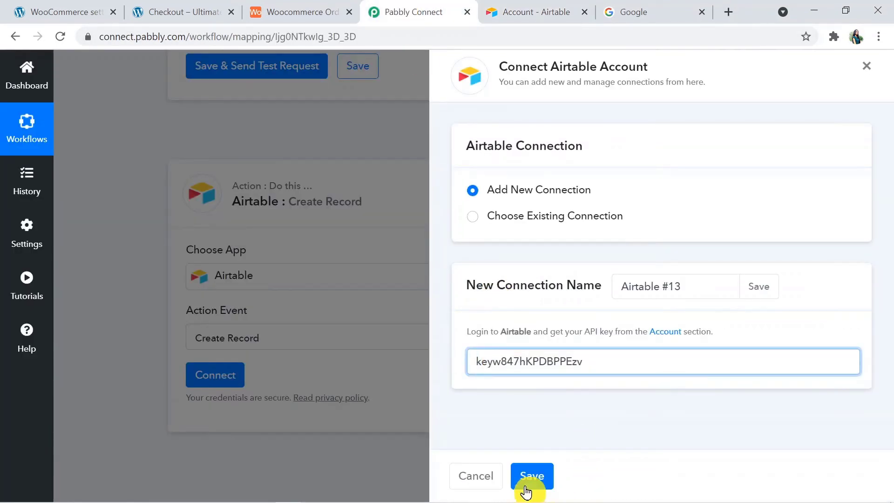
pyautogui.click(534, 476)
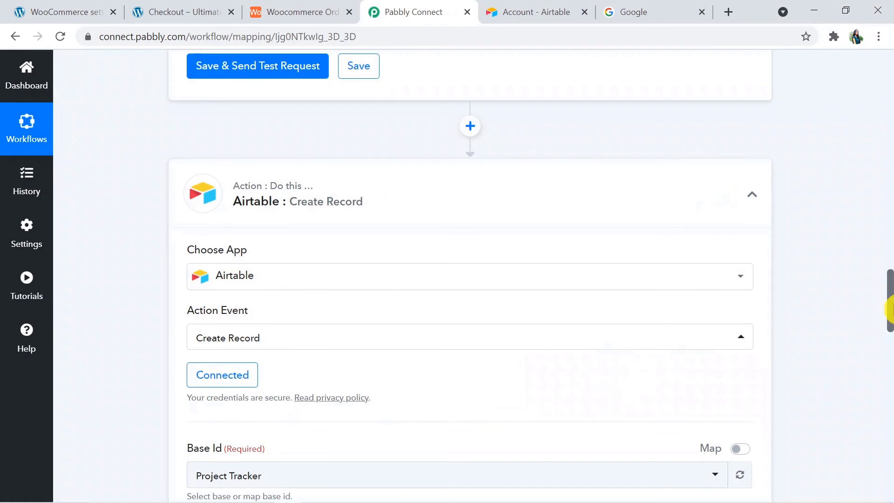
# Step: Check the base in Airtable, then set Base Id to Woocommerce Order and keep WooCommerce Order as the table name
pyautogui.moveTo(890, 308); pyautogui.dragTo(890, 359)
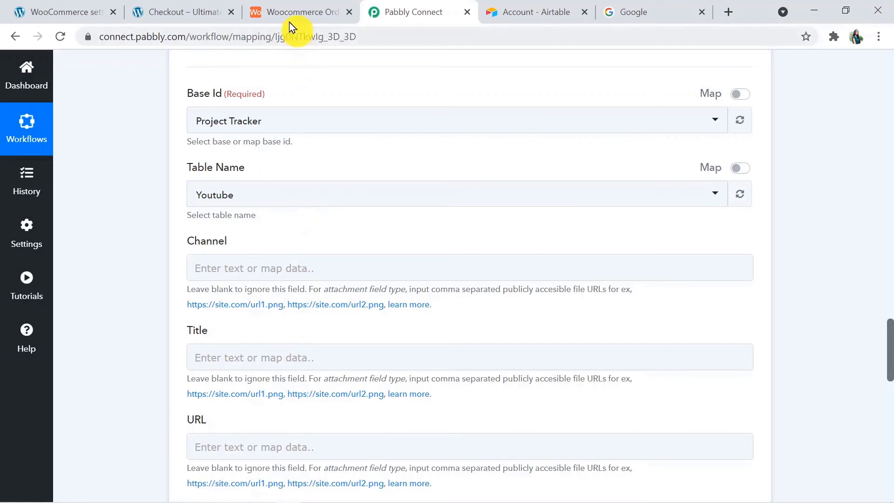
pyautogui.click(286, 9)
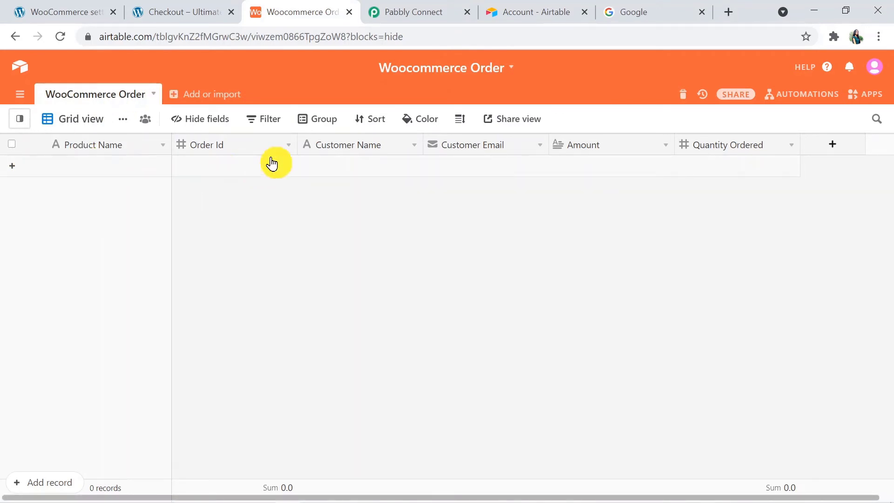
pyautogui.click(395, 9)
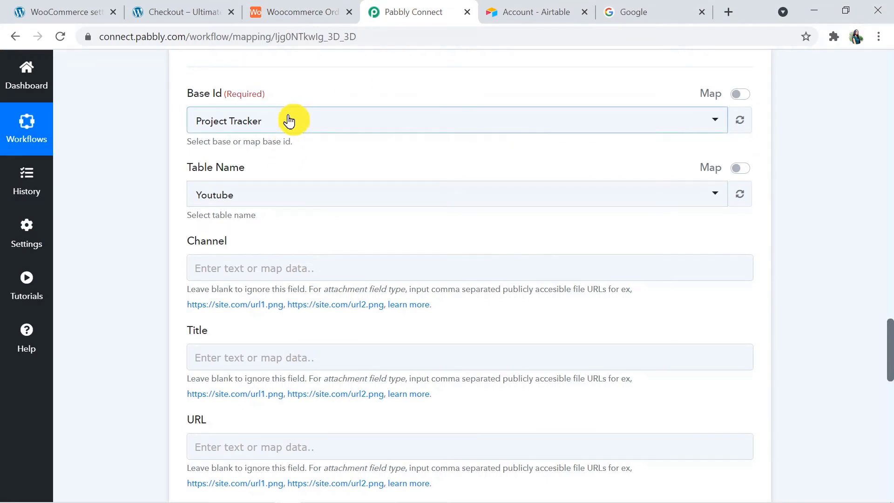
pyautogui.click(287, 120)
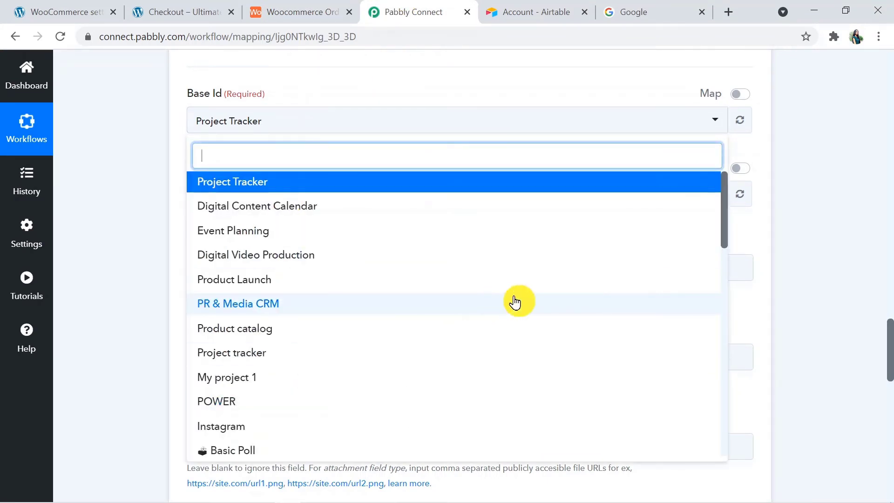
pyautogui.moveTo(727, 225); pyautogui.dragTo(681, 451)
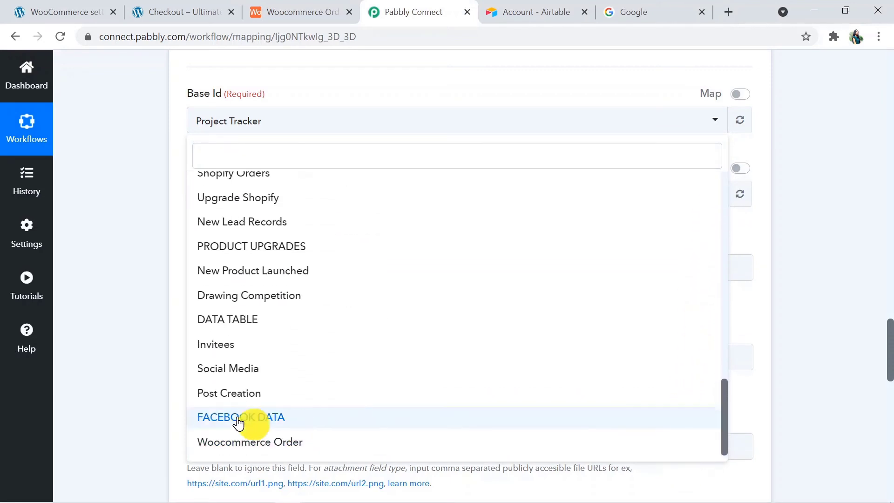
pyautogui.click(252, 442)
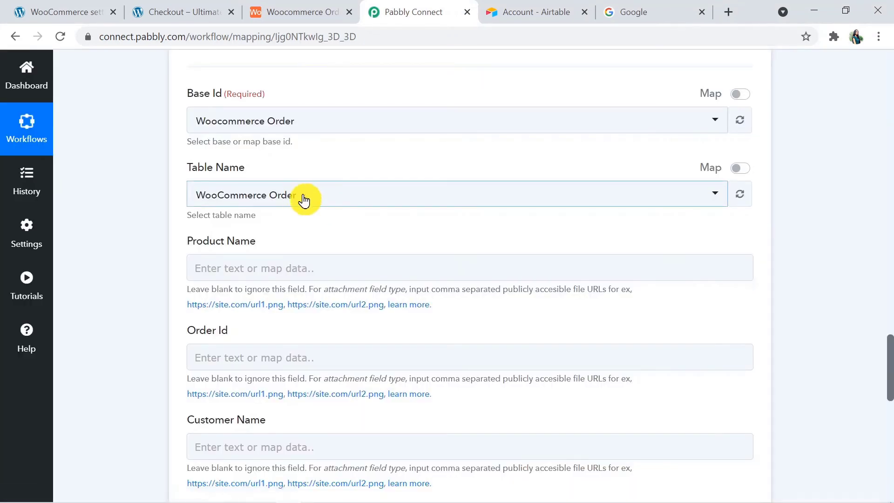
pyautogui.click(321, 198)
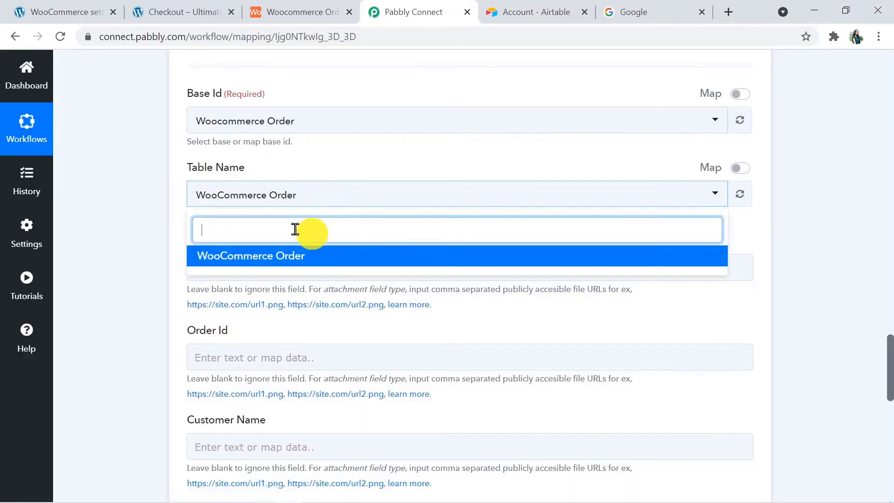
pyautogui.click(305, 199)
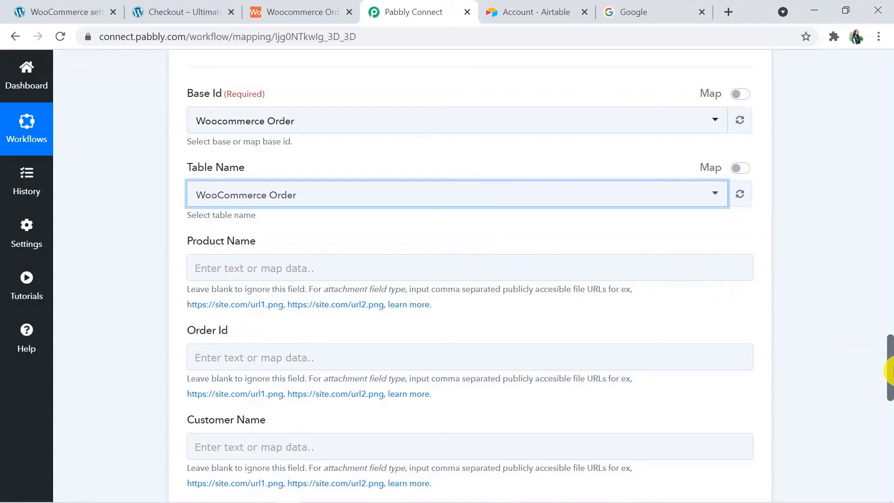
# Step: Compare the action's record fields with the Airtable table's columns, and review the order data in the captured WooCommerce response
pyautogui.scroll(-1, 892, 373)
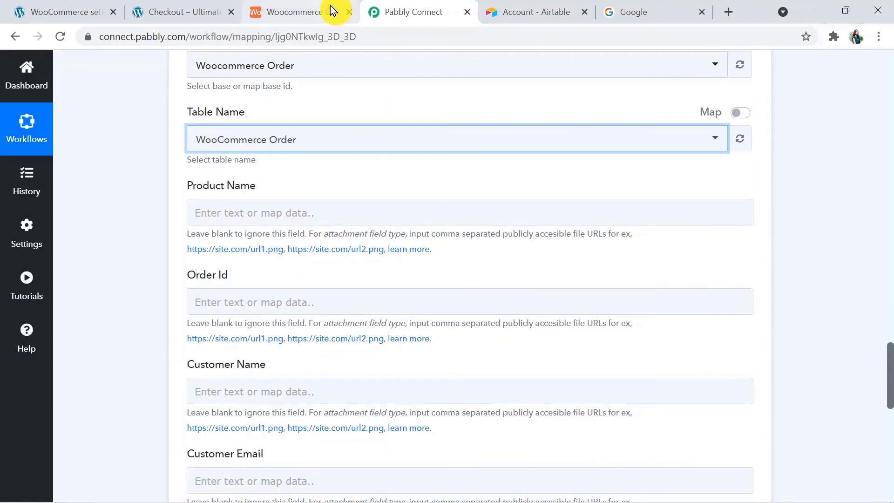
pyautogui.click(333, 10)
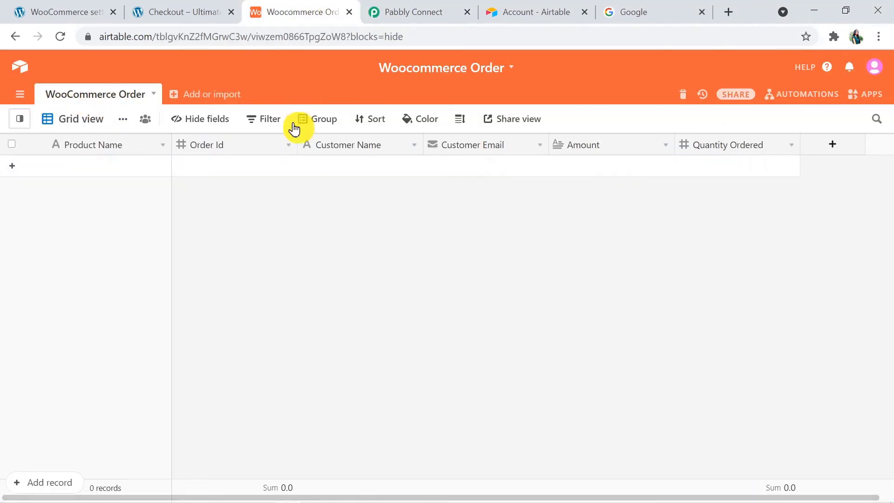
pyautogui.click(410, 14)
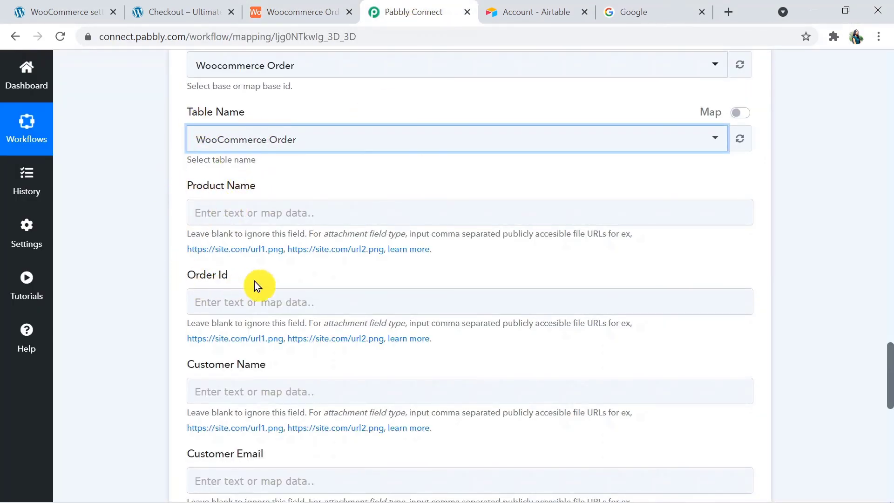
pyautogui.moveTo(890, 368)
pyautogui.mouseDown()
pyautogui.moveTo(885, 399)
pyautogui.moveTo(888, 373)
pyautogui.mouseUp()
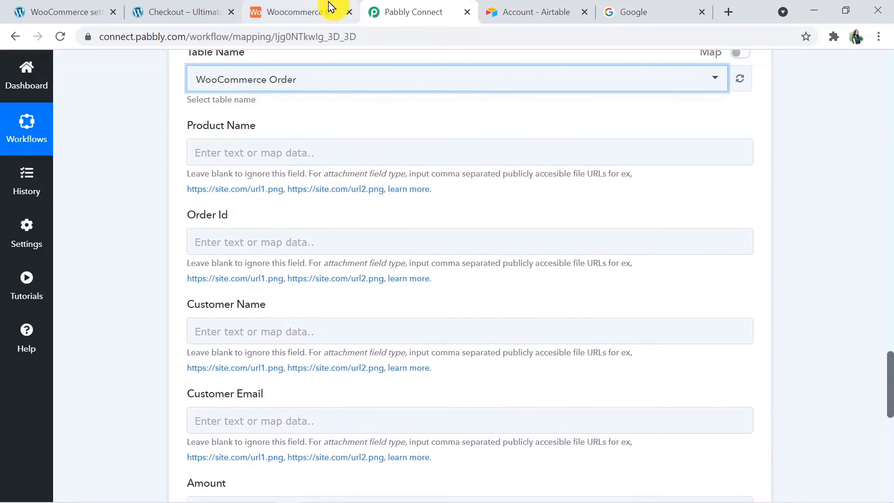
pyautogui.click(334, 8)
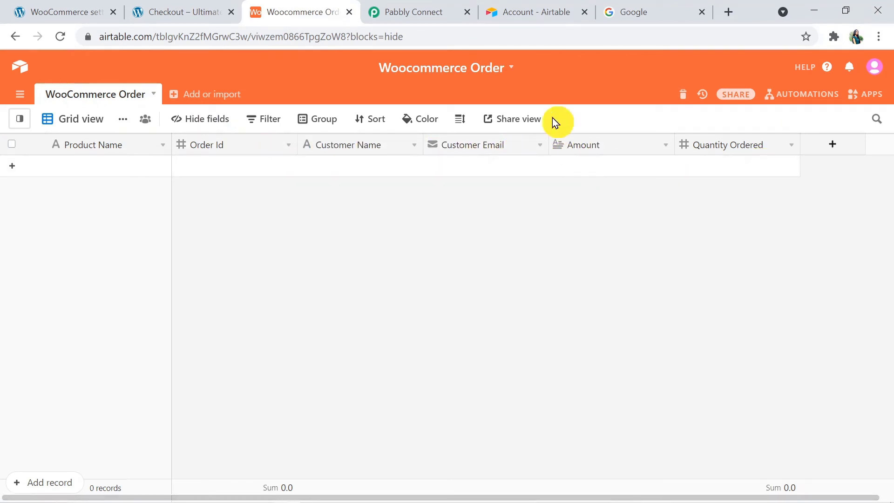
pyautogui.click(411, 7)
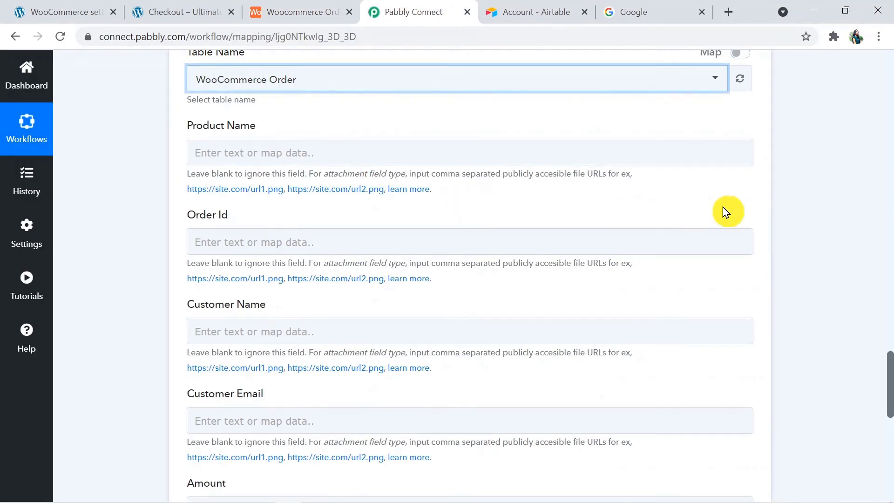
pyautogui.moveTo(890, 382); pyautogui.dragTo(887, 173)
pyautogui.scroll(-3, 818, 179)
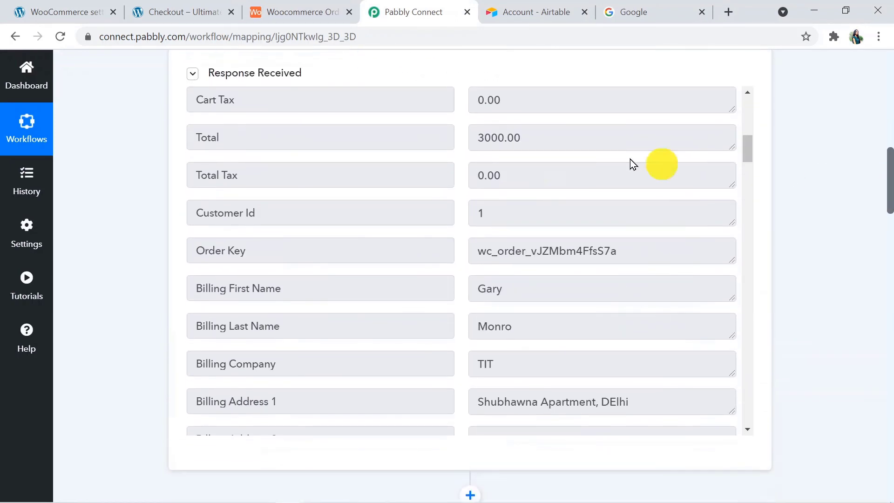
# Step: Map the Product Name field to the WooCommerce order's "Line Items 0 Name : Chumbak Watch" value
pyautogui.moveTo(890, 208); pyautogui.dragTo(891, 412)
pyautogui.click(299, 173)
pyautogui.click(278, 236)
pyautogui.write('cg')
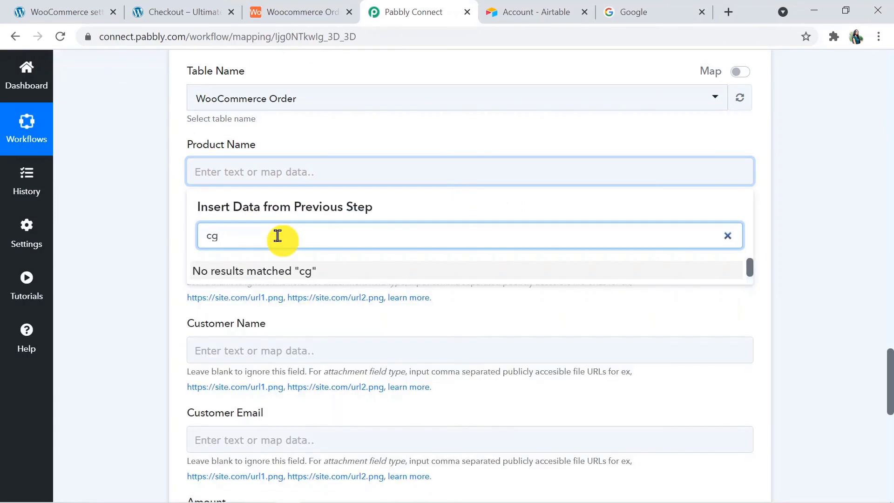
pyautogui.press('BackSpace')
pyautogui.write('hu')
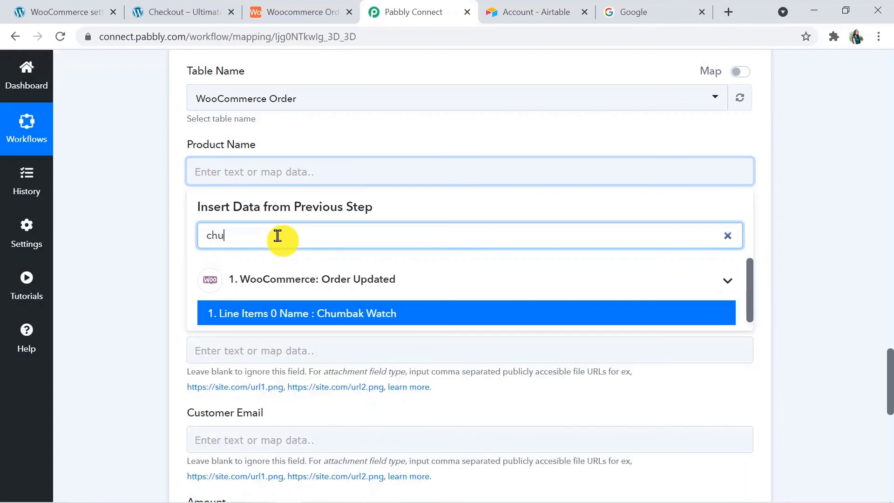
pyautogui.click(357, 317)
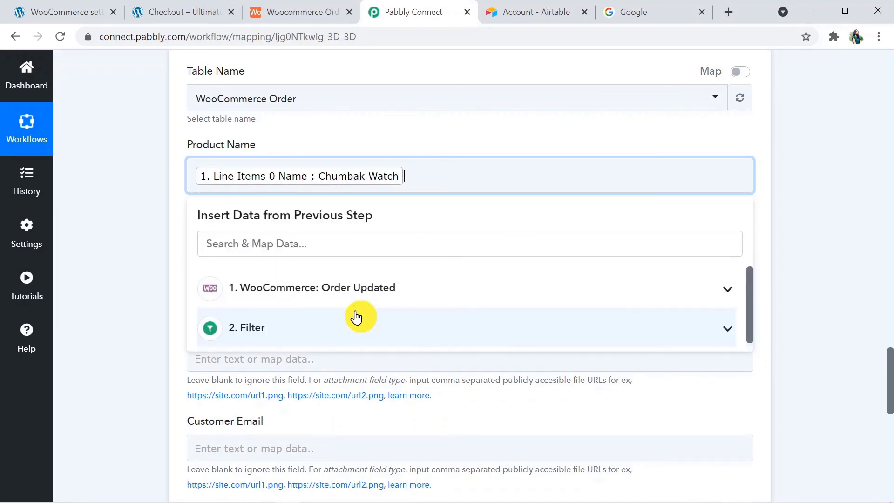
pyautogui.click(654, 295)
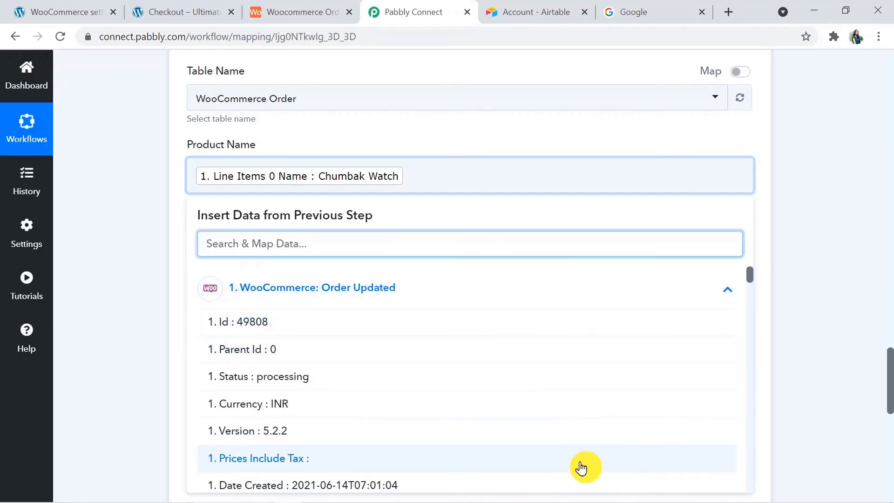
pyautogui.moveTo(890, 381); pyautogui.dragTo(890, 396)
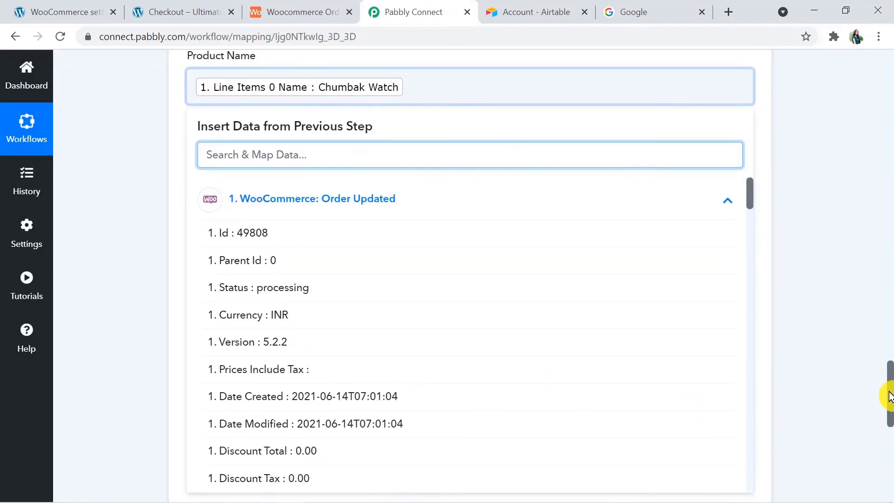
pyautogui.click(879, 365)
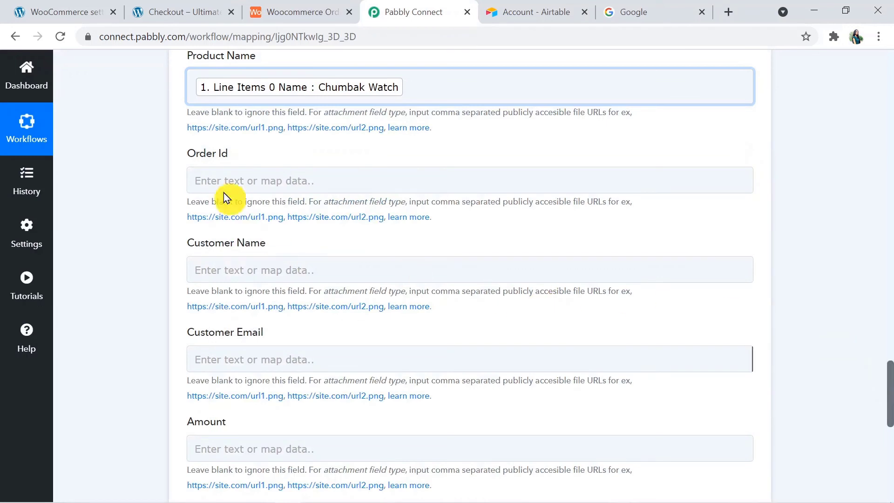
# Step: Map the Order Id field to the WooCommerce order's Id value
pyautogui.click(213, 177)
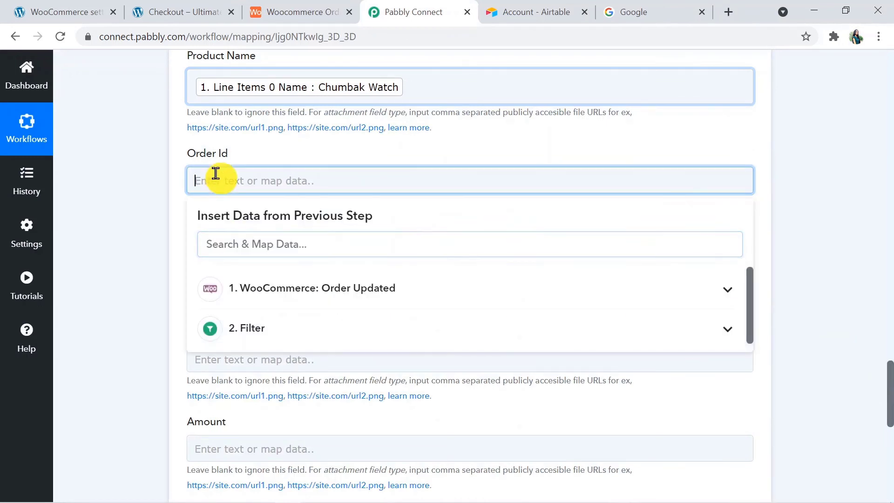
pyautogui.click(275, 294)
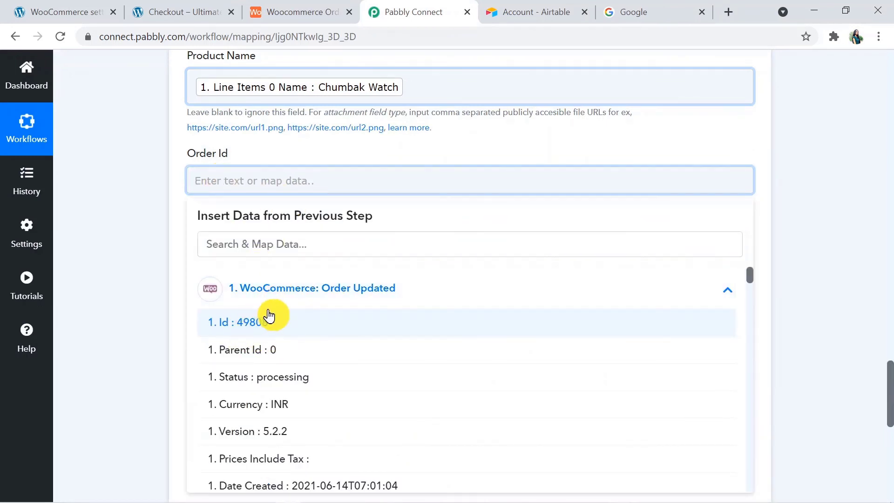
pyautogui.click(270, 316)
pyautogui.click(828, 288)
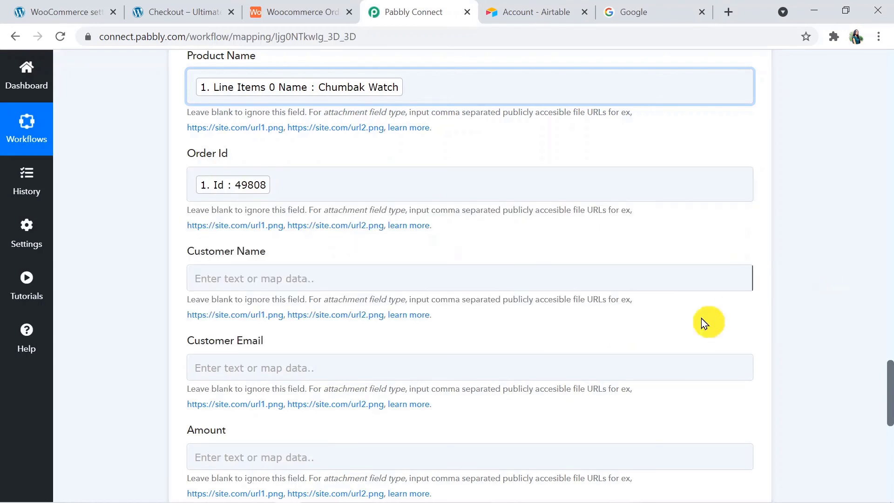
# Step: Map the Customer Name field to the WooCommerce order's Billing First Name followed by its Billing Last Name
pyautogui.click(489, 280)
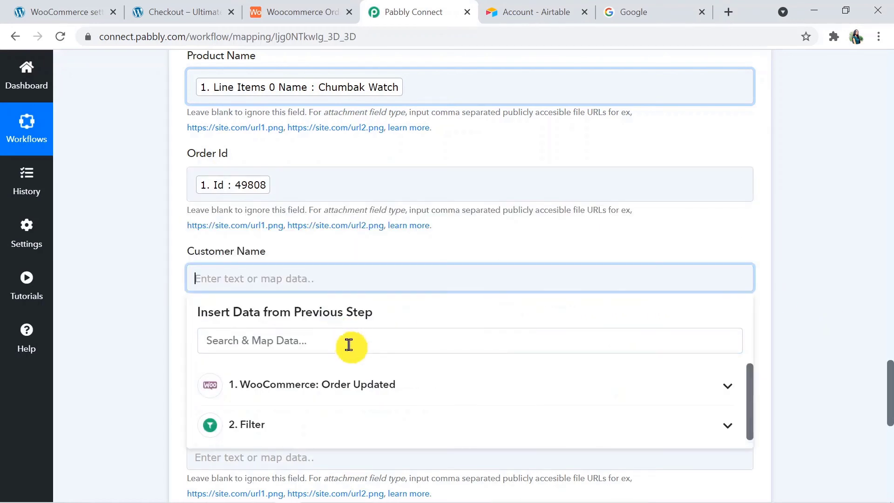
pyautogui.click(373, 343)
pyautogui.write('first')
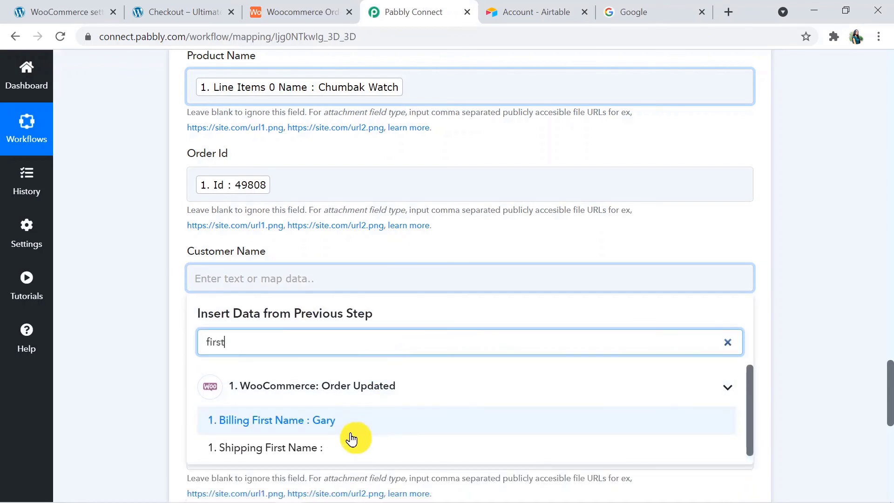
pyautogui.click(351, 428)
pyautogui.click(395, 296)
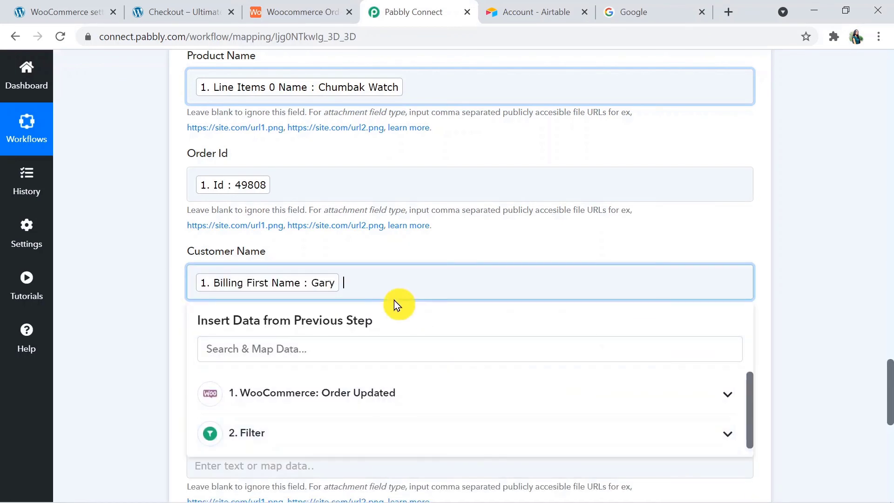
pyautogui.click(355, 383)
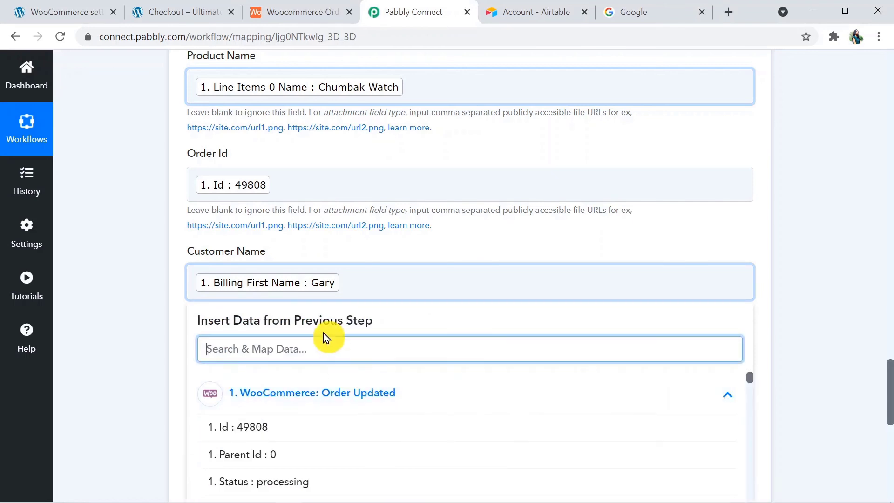
pyautogui.write('las')
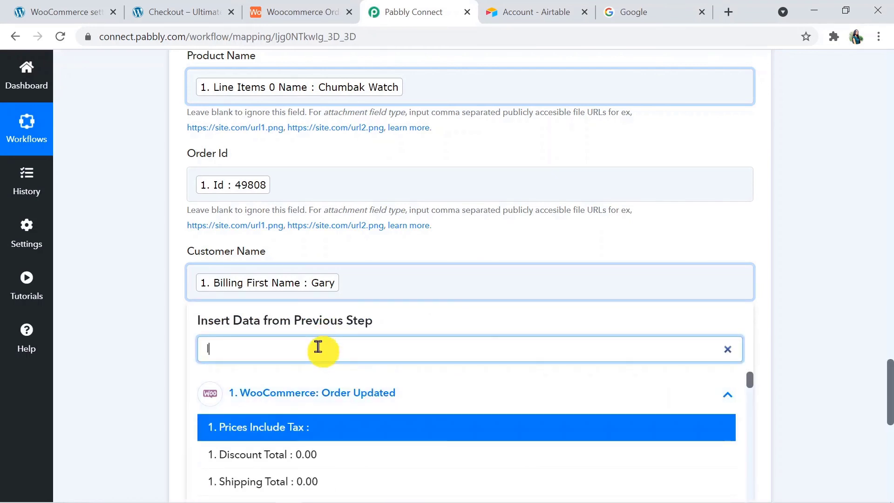
pyautogui.click(305, 429)
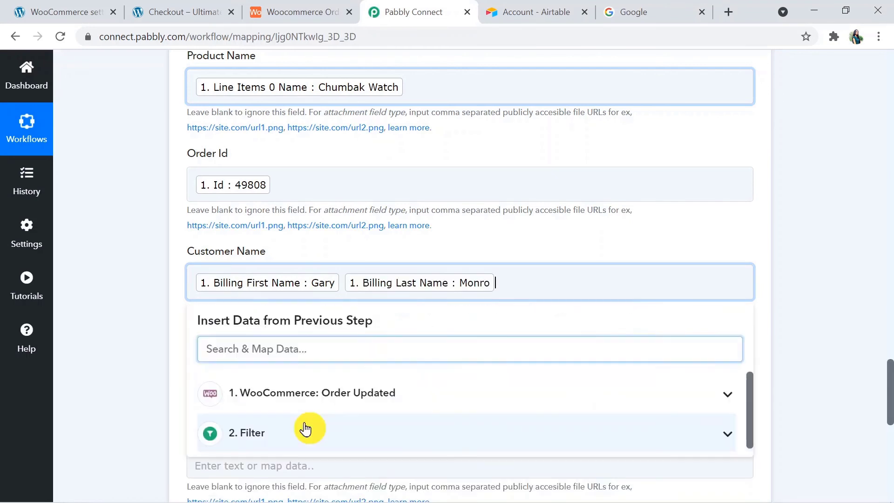
pyautogui.click(860, 296)
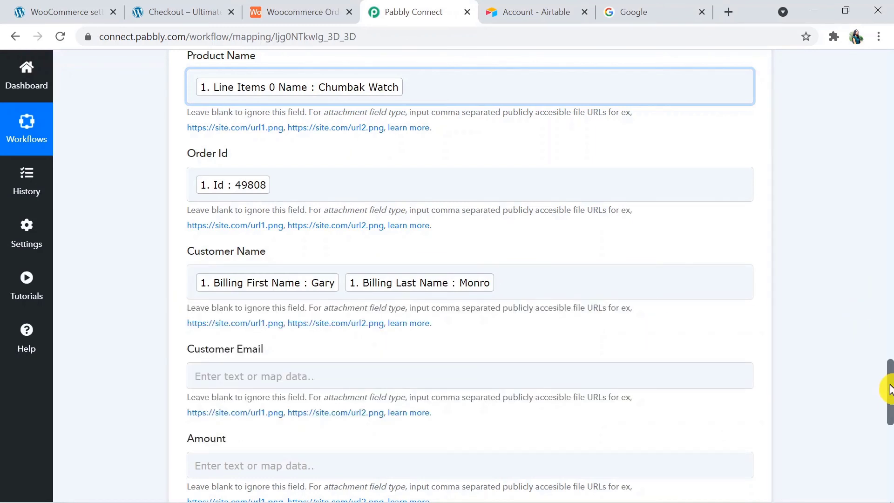
# Step: Map the Customer Email field to the WooCommerce order's Billing Email value
pyautogui.moveTo(890, 390); pyautogui.dragTo(889, 413)
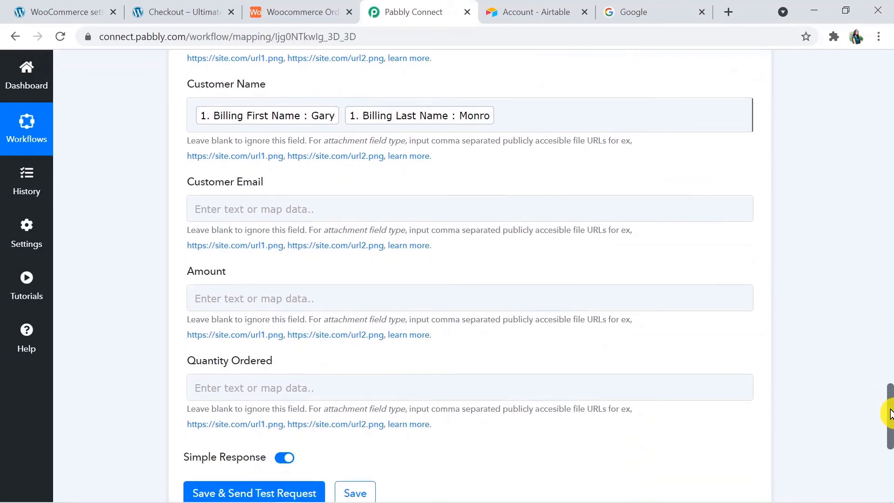
pyautogui.click(239, 204)
pyautogui.click(251, 268)
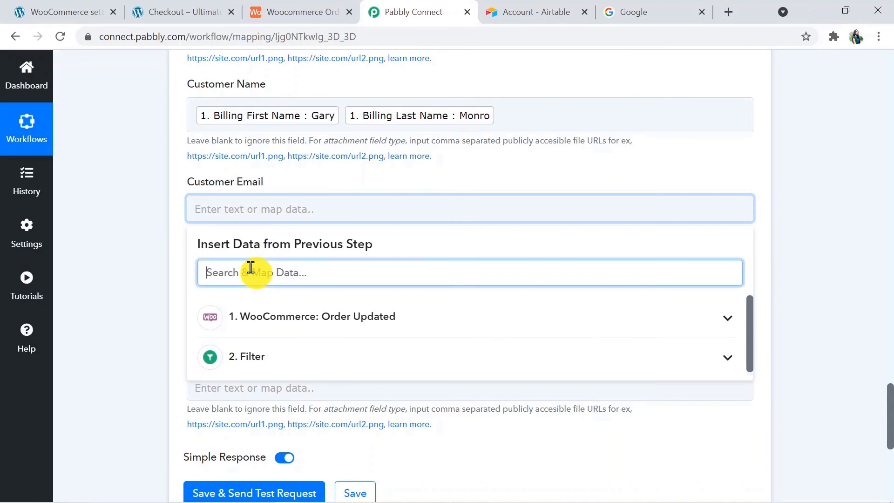
pyautogui.write('ema')
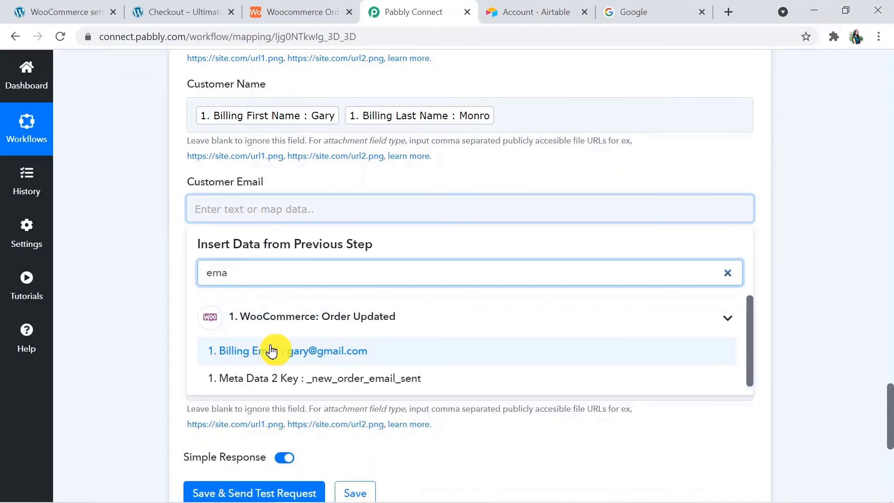
pyautogui.click(216, 351)
pyautogui.click(828, 309)
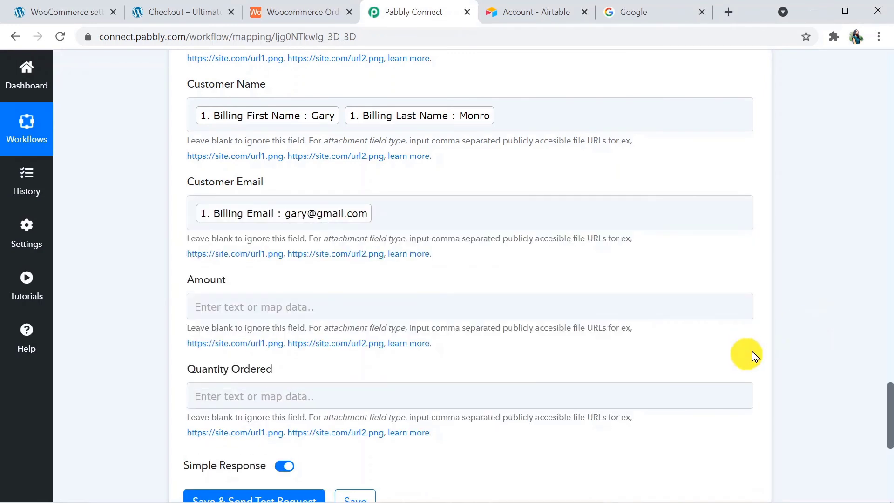
pyautogui.moveTo(890, 419); pyautogui.dragTo(890, 423)
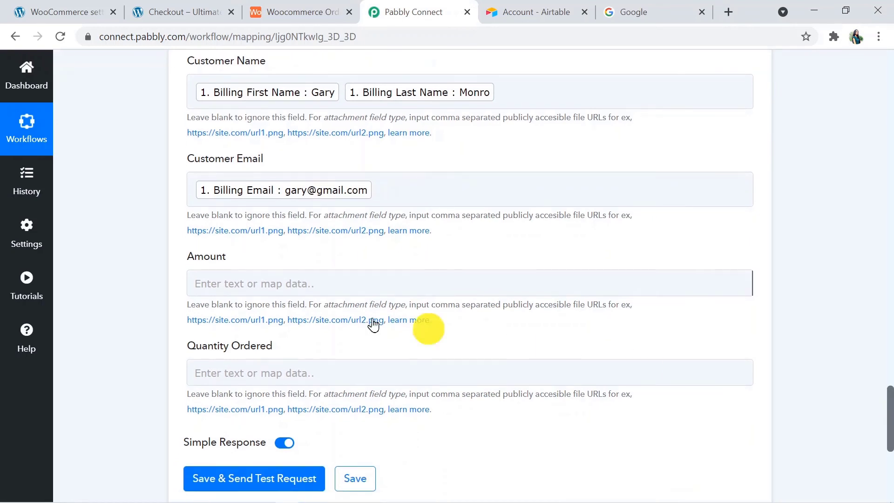
pyautogui.click(235, 279)
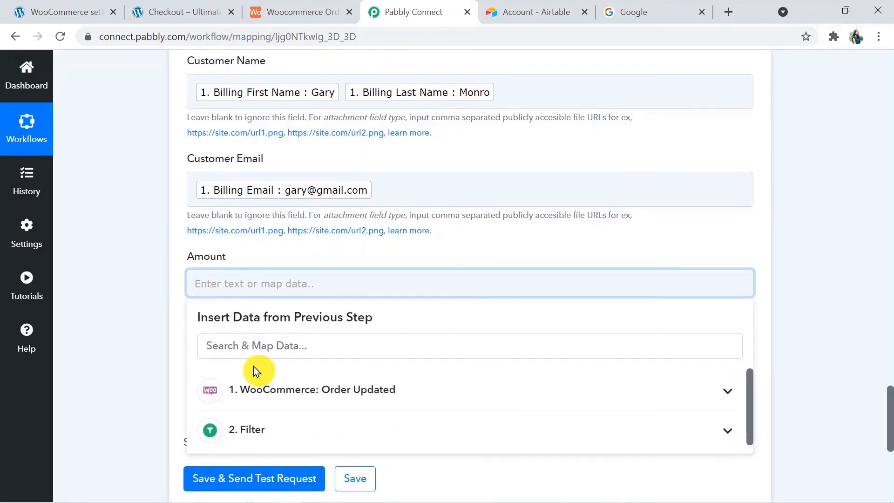
pyautogui.click(251, 347)
pyautogui.write('tot')
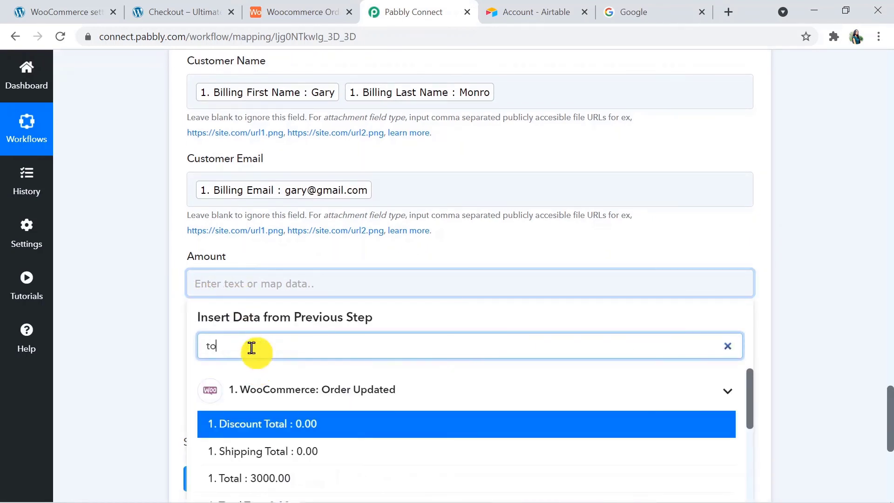
pyautogui.click(269, 461)
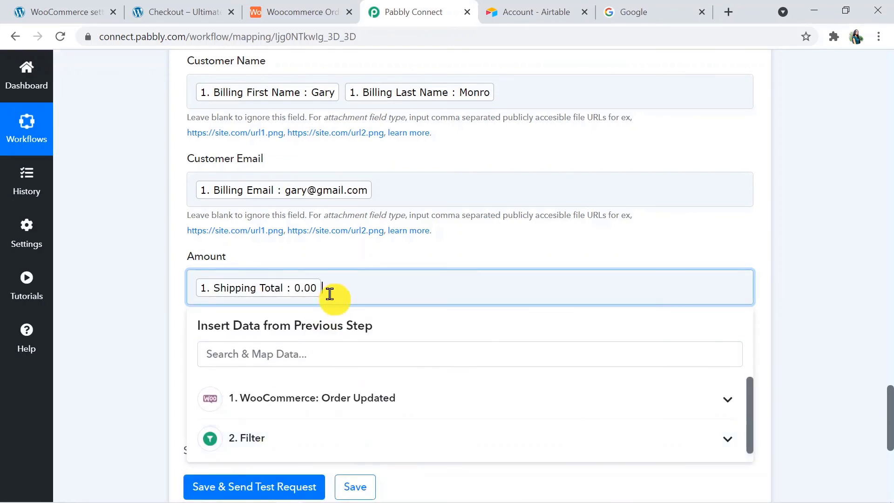
pyautogui.press('BackSpace')
# Step: Map the Amount field to the WooCommerce order's "Total : 3000.00" value
pyautogui.click(319, 348)
pyautogui.write('to')
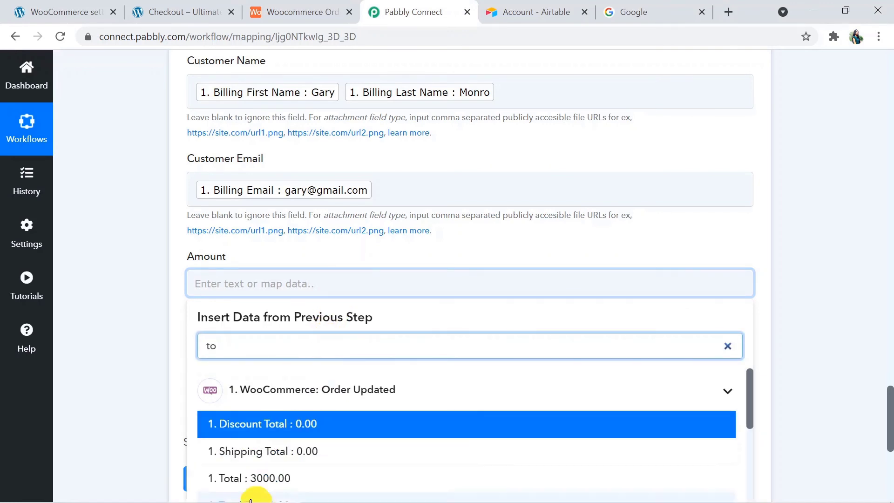
pyautogui.click(260, 477)
pyautogui.scroll(-3, 880, 396)
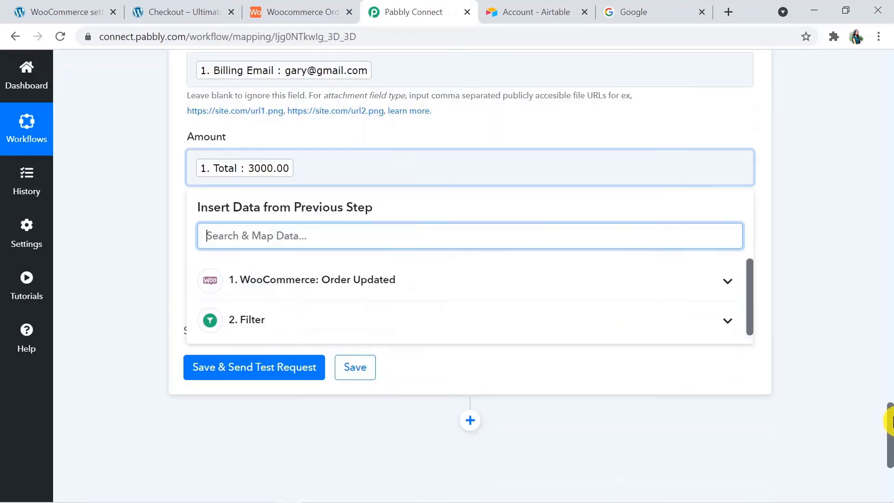
pyautogui.click(869, 274)
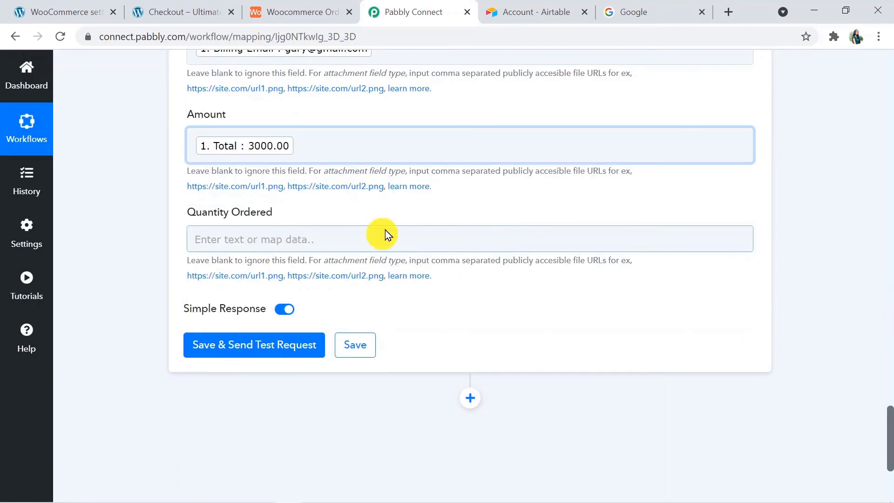
# Step: Map the Quantity Ordered field to the WooCommerce order's "Line Items 0 Quantity : 2" value
pyautogui.click(243, 242)
pyautogui.click(252, 302)
pyautogui.write('qu')
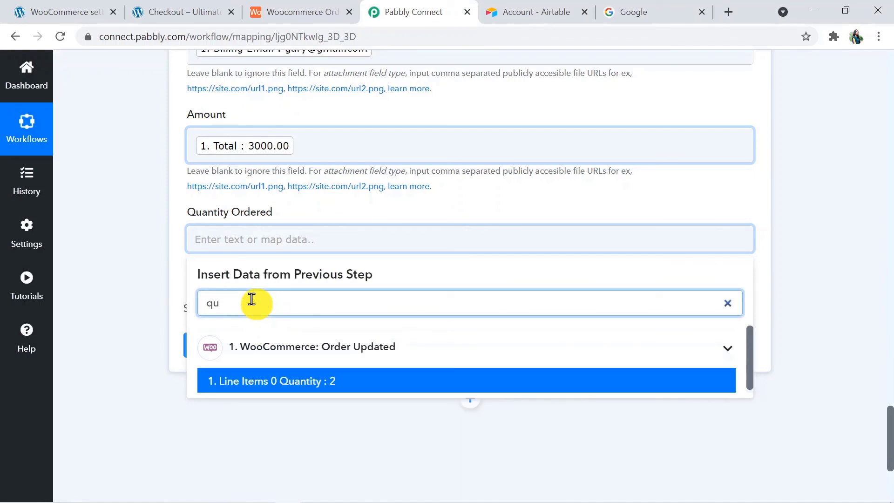
pyautogui.click(269, 387)
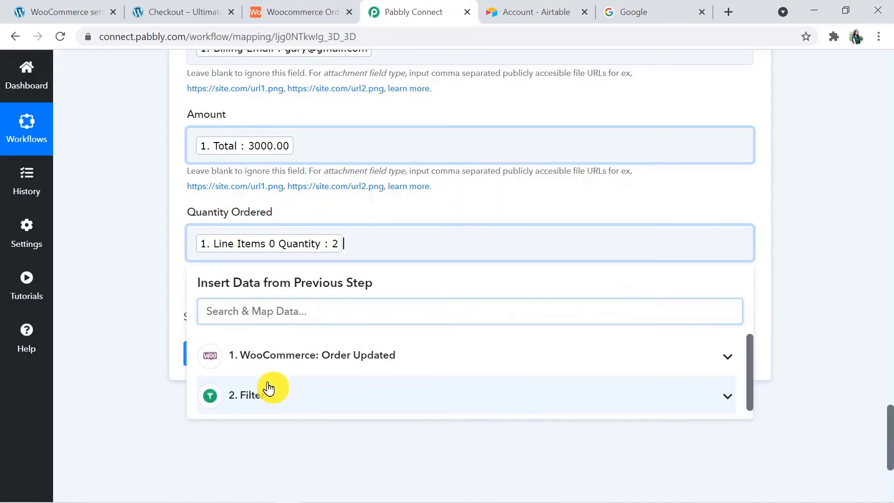
pyautogui.click(834, 256)
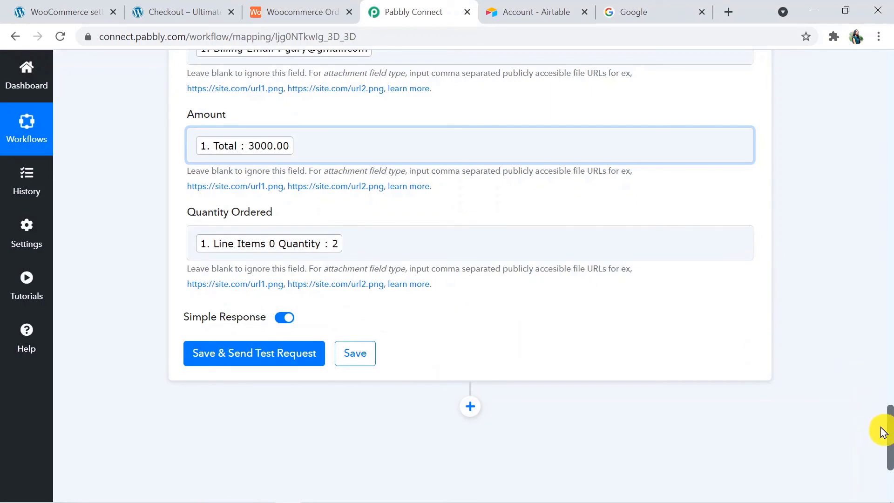
# Step: Review the mapped fields, and check the WooCommerce Order table's records in Airtable before returning to Pabbly Connect
pyautogui.moveTo(890, 438); pyautogui.dragTo(889, 375)
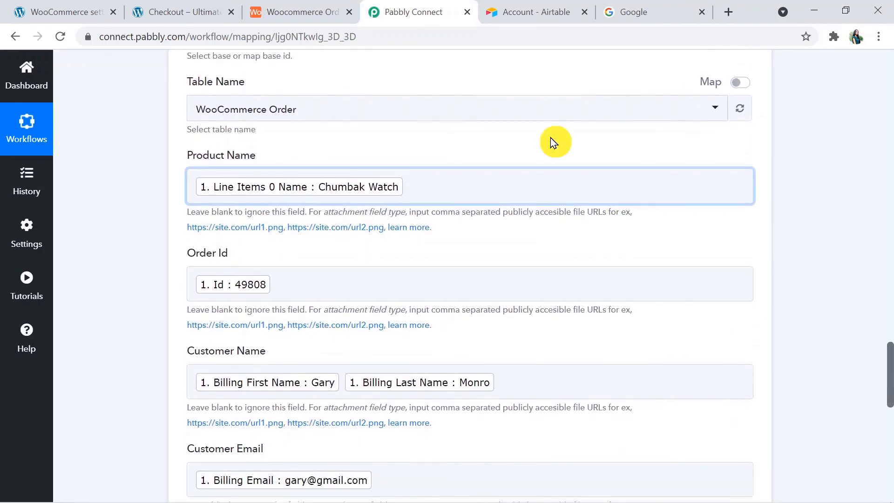
pyautogui.click(315, 9)
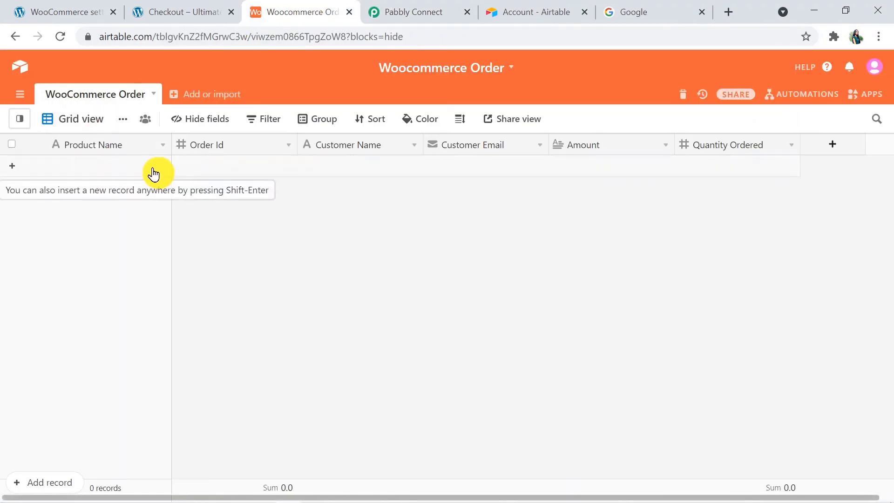
pyautogui.click(386, 12)
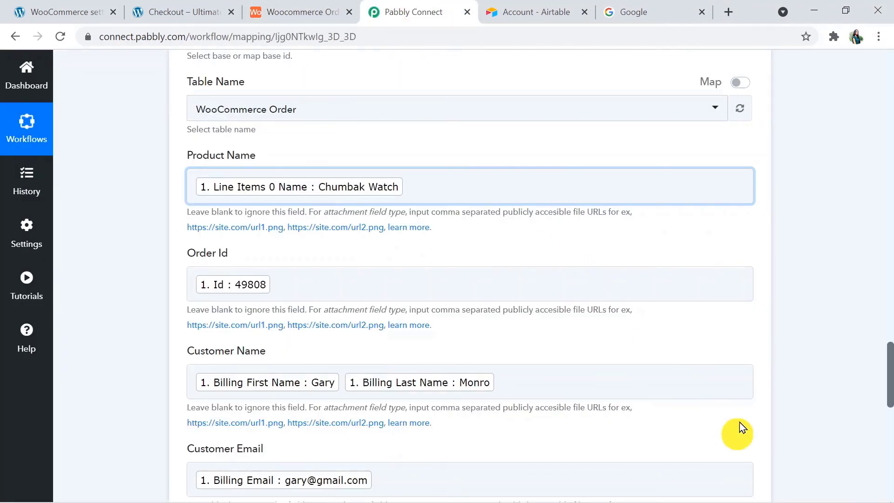
# Step: Send a test request for the Airtable Create Record action, and save the action with its response
pyautogui.moveTo(889, 391); pyautogui.dragTo(891, 463)
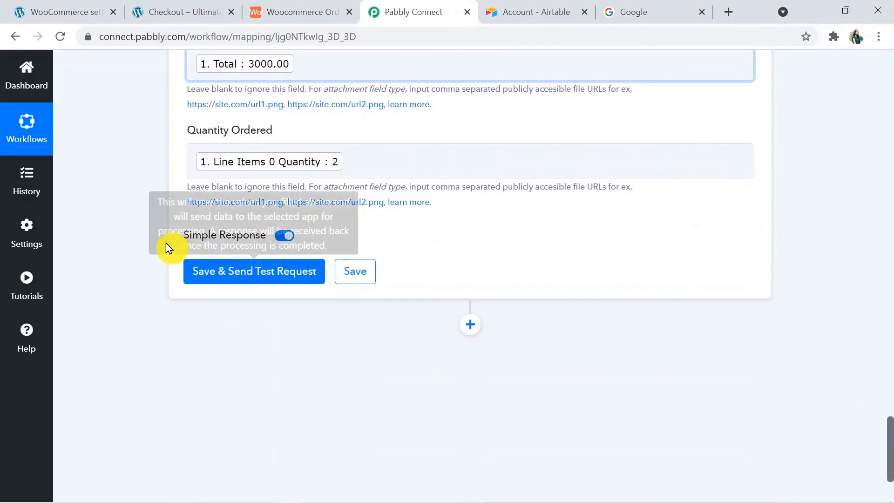
pyautogui.click(226, 269)
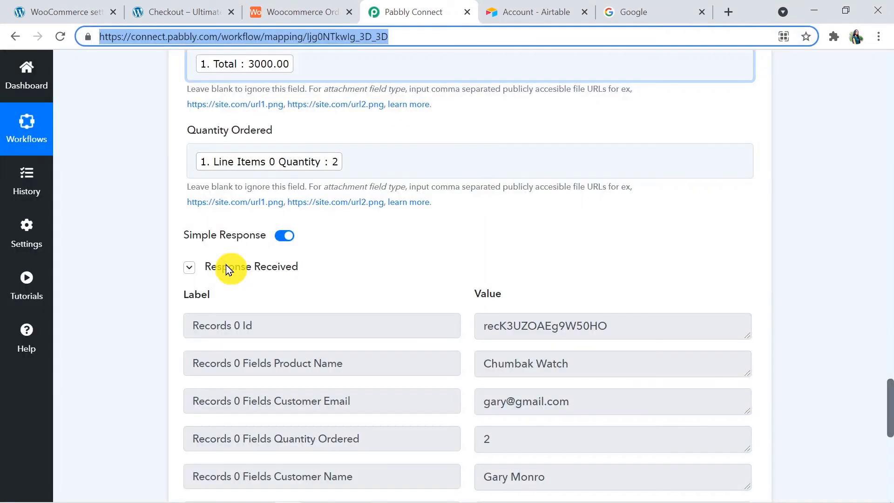
pyautogui.click(890, 412)
pyautogui.moveTo(891, 411); pyautogui.dragTo(890, 442)
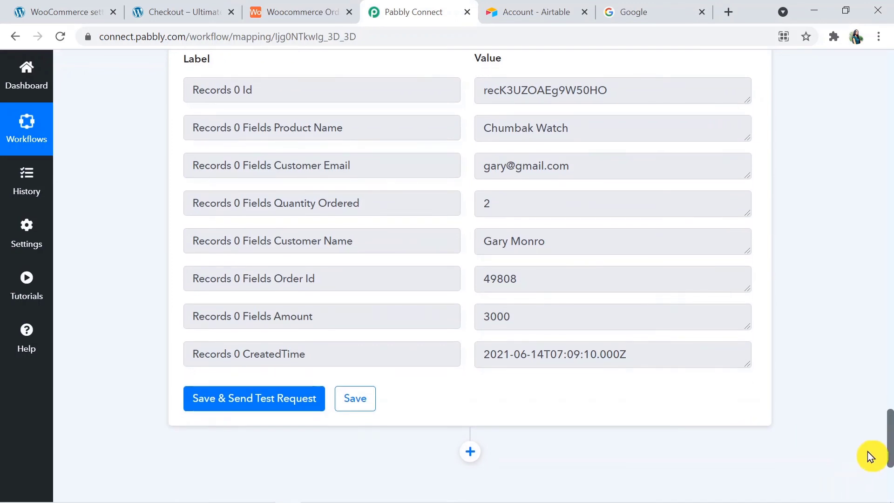
pyautogui.click(370, 401)
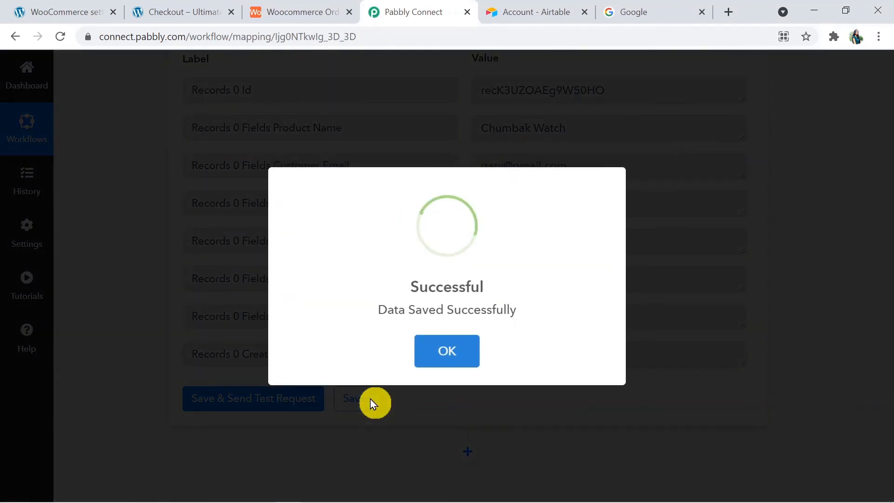
pyautogui.click(440, 360)
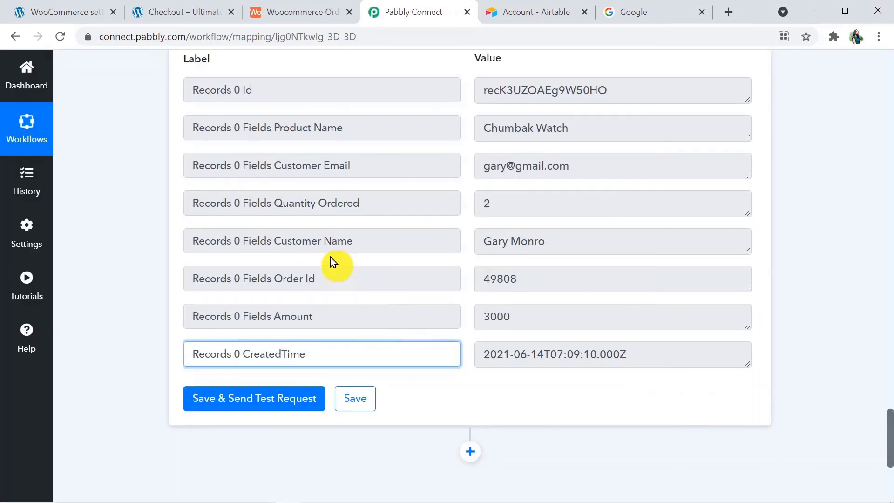
# Step: Check the WooCommerce Order table in Airtable for the record created by the test request
pyautogui.hotkey('ctrl', 'l')
pyautogui.click(312, 7)
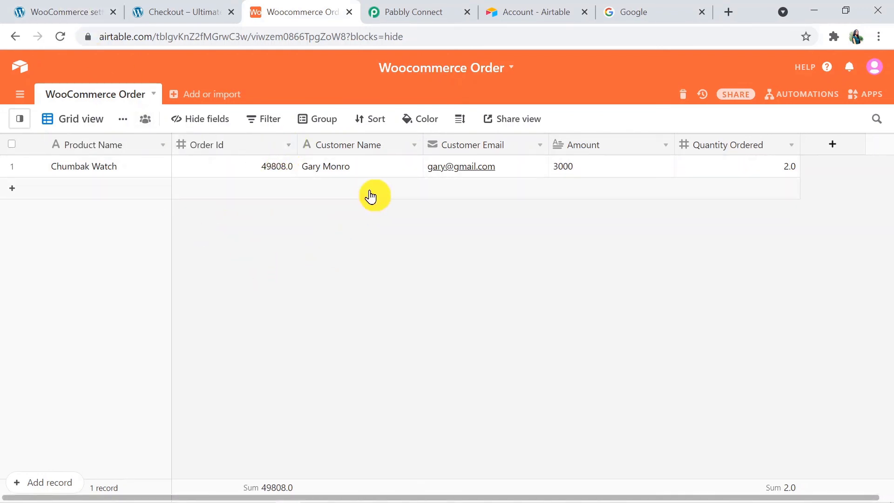
# Step: Return to Pabbly Connect and collapse the Airtable, Filter by Pabbly and WooCommerce steps to view the workflow as an overview
pyautogui.click(426, 9)
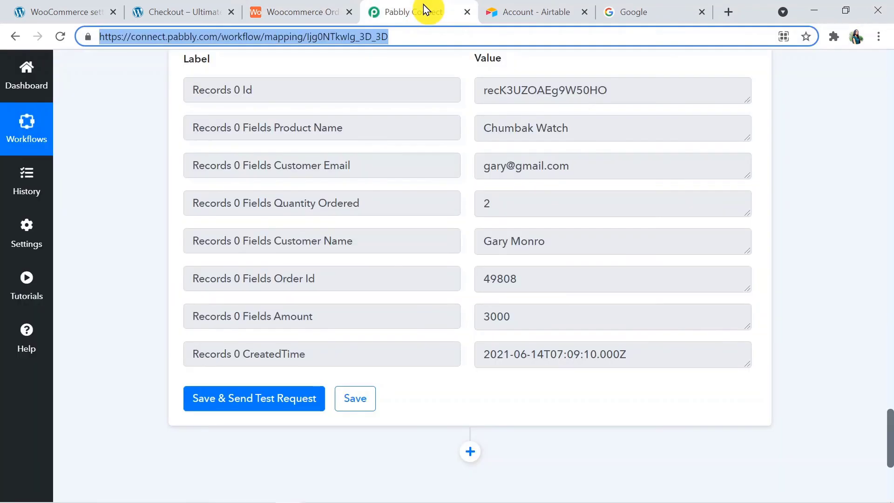
pyautogui.moveTo(890, 440); pyautogui.dragTo(890, 277)
pyautogui.click(615, 161)
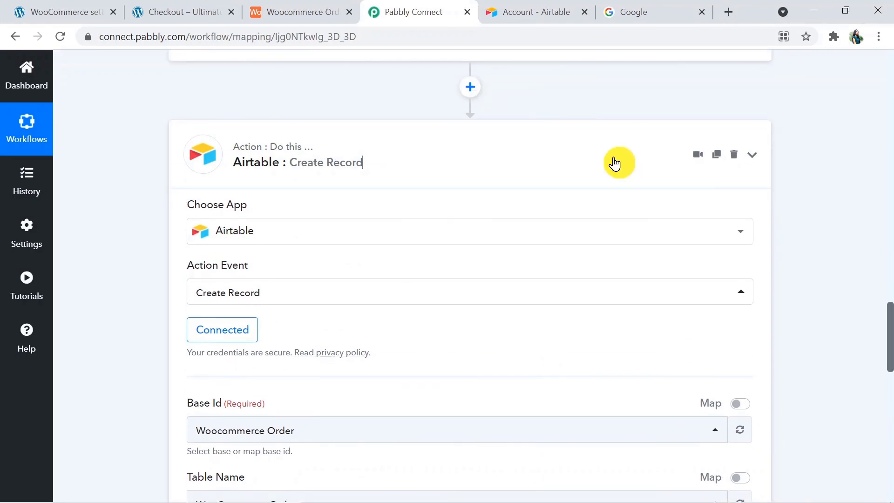
pyautogui.moveTo(890, 449); pyautogui.dragTo(892, 279)
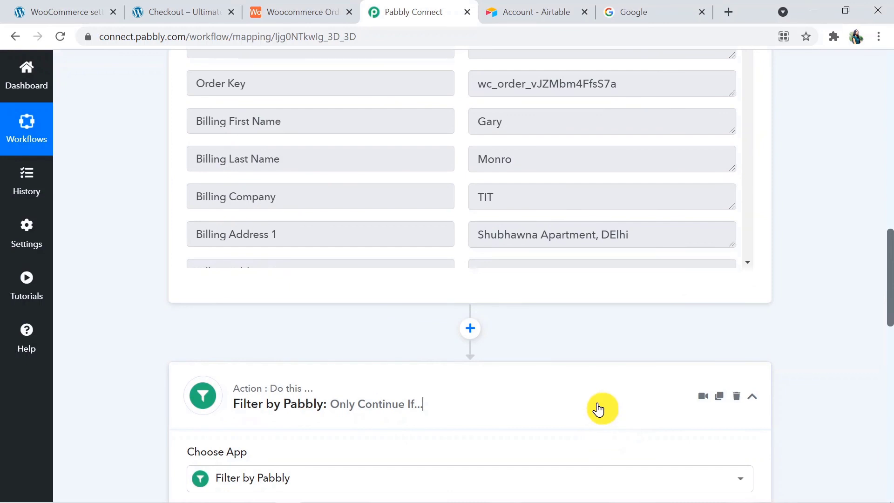
pyautogui.click(602, 407)
pyautogui.moveTo(887, 374); pyautogui.dragTo(889, 150)
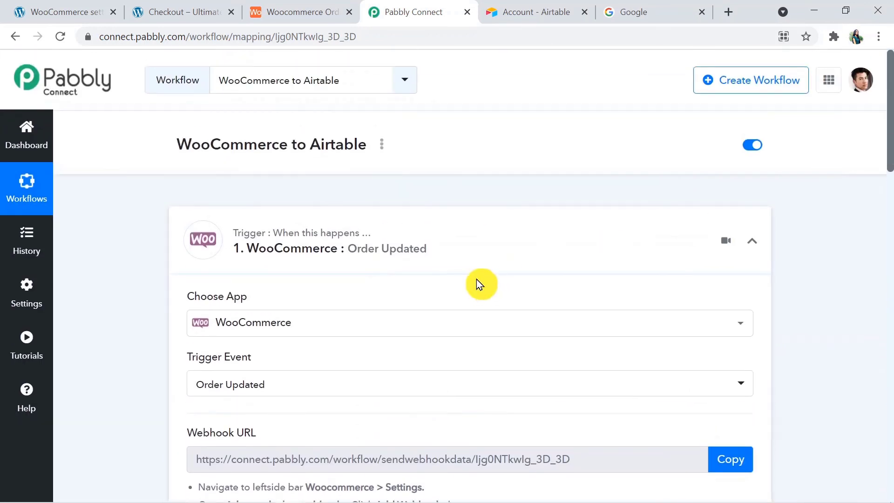
pyautogui.click(496, 249)
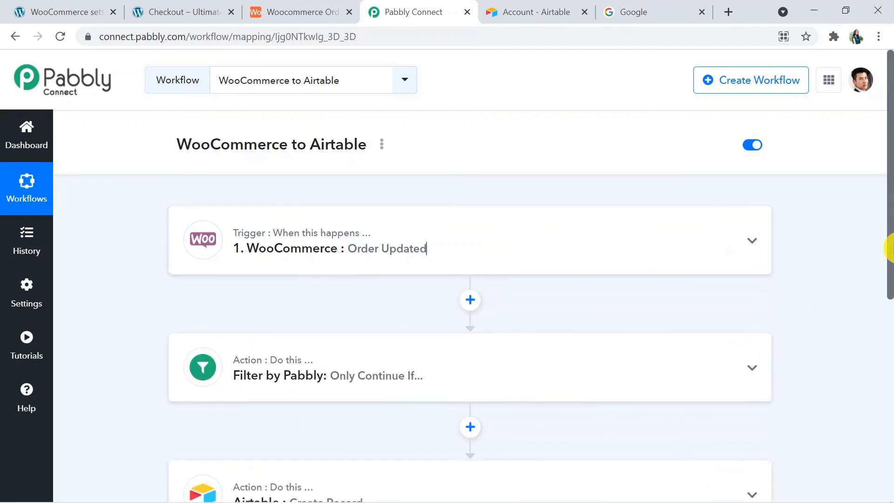
# Step: Review the Filter by Pabbly step's condition on the order status in the workflow overview, and collapse the step again
pyautogui.moveTo(890, 236); pyautogui.dragTo(890, 286)
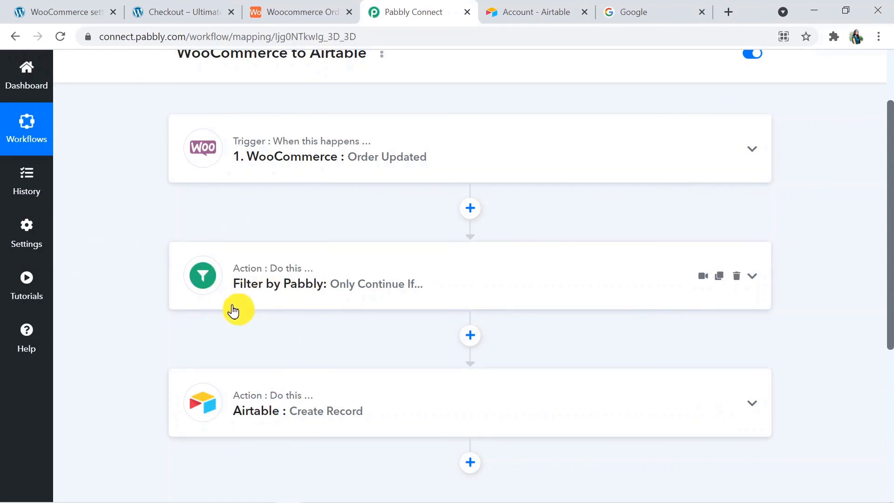
pyautogui.click(279, 294)
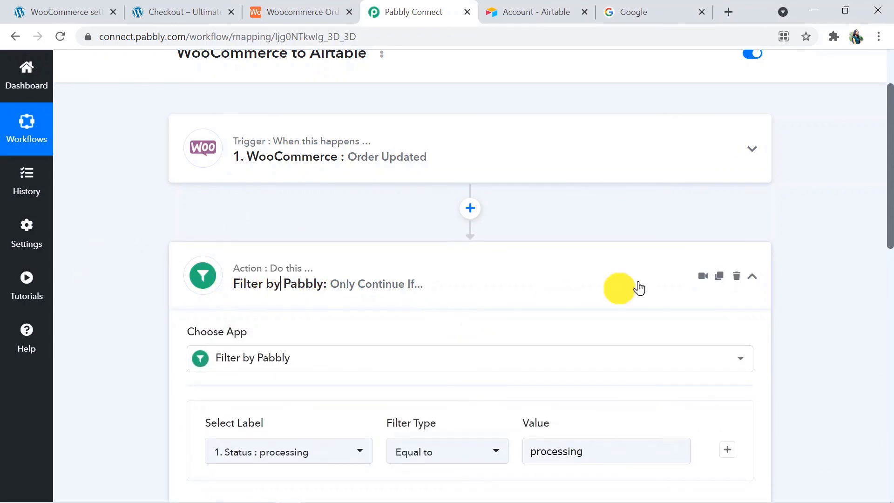
pyautogui.moveTo(890, 239); pyautogui.dragTo(889, 287)
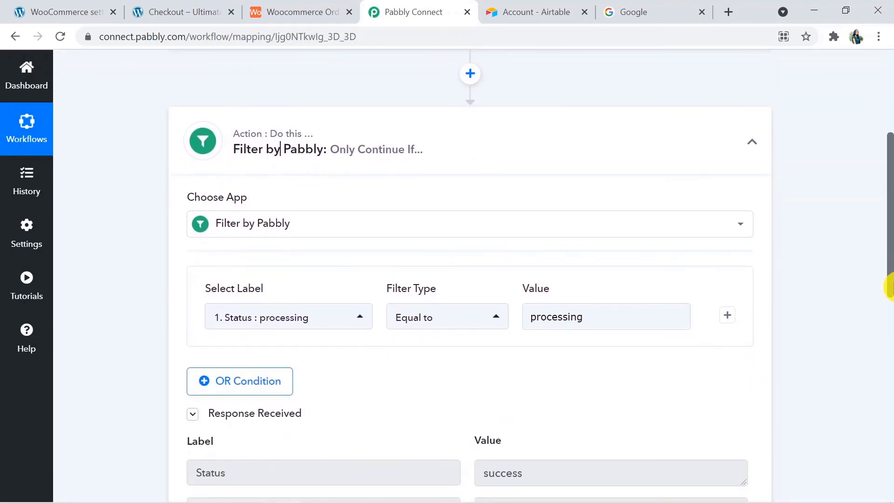
pyautogui.click(545, 146)
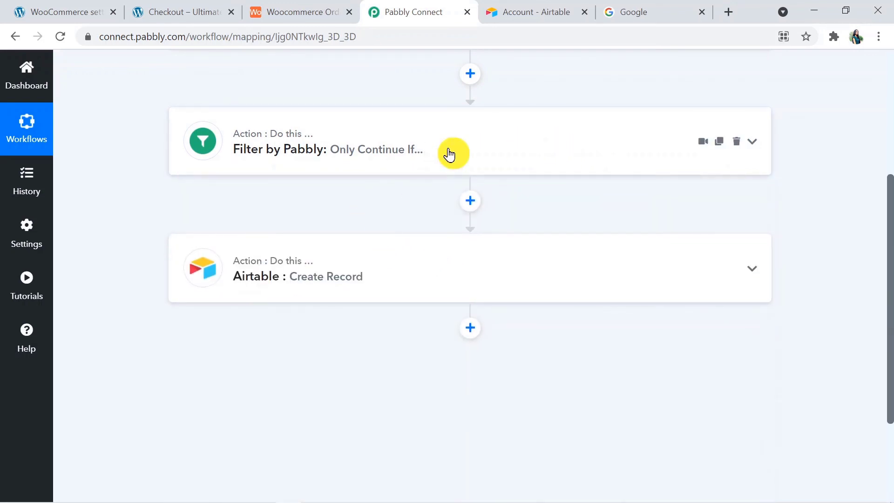
pyautogui.click(449, 155)
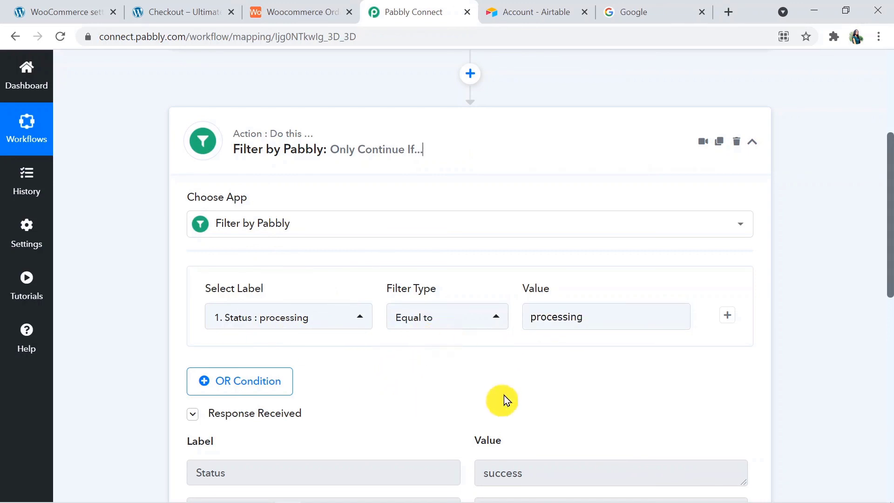
pyautogui.moveTo(889, 290); pyautogui.dragTo(889, 277)
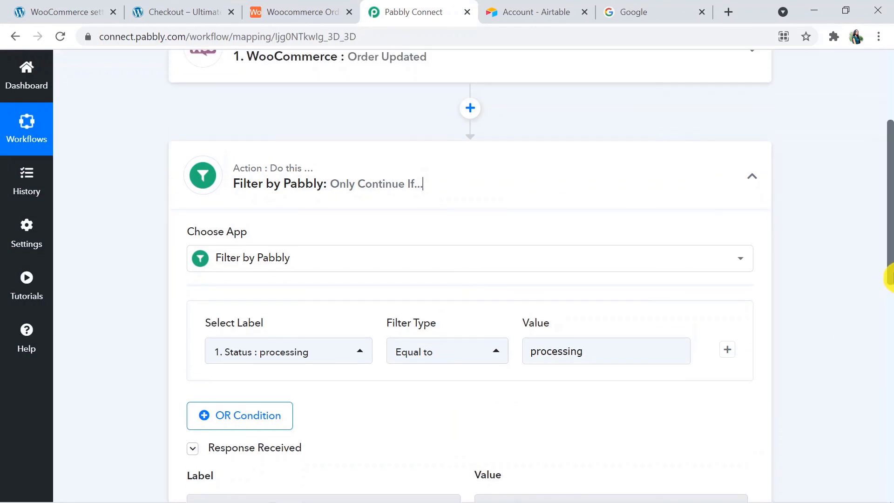
pyautogui.click(509, 200)
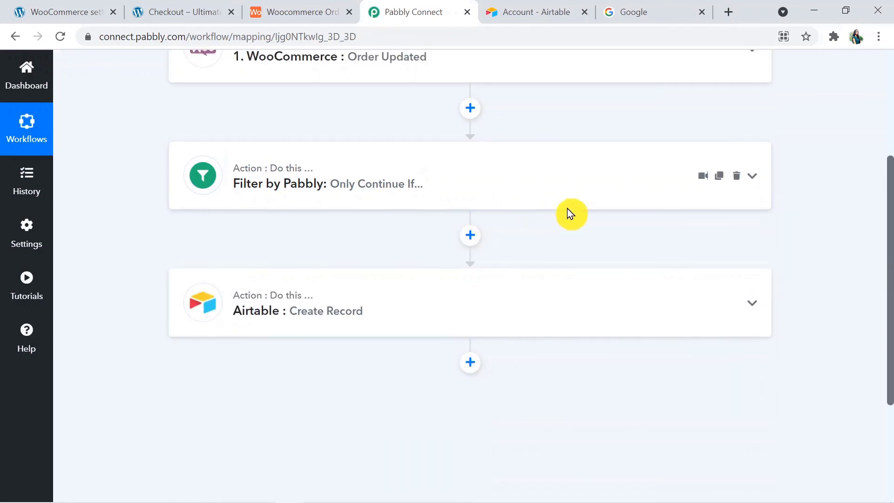